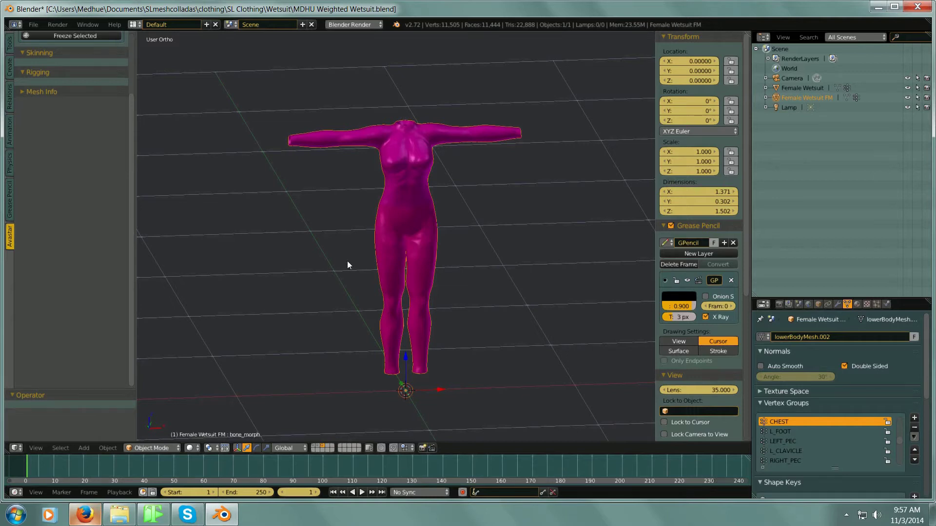
Orbit the view around the pink fitted-mesh wetsuit model
middle_drag(306, 234, 320, 235)
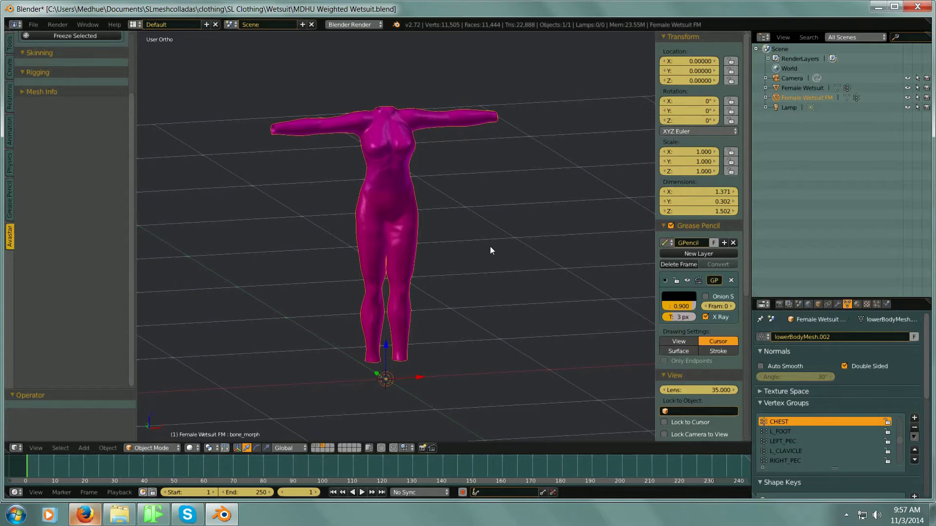
Bring up Firefox with the Medhue Weighted Wetsuits product page
click(84, 515)
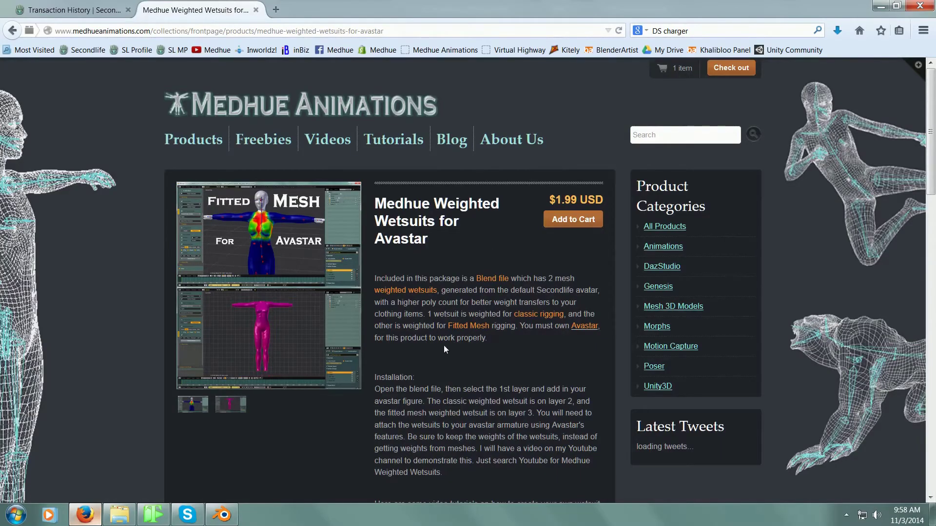
scroll(444, 345, down, 3)
scroll(498, 314, up, 2)
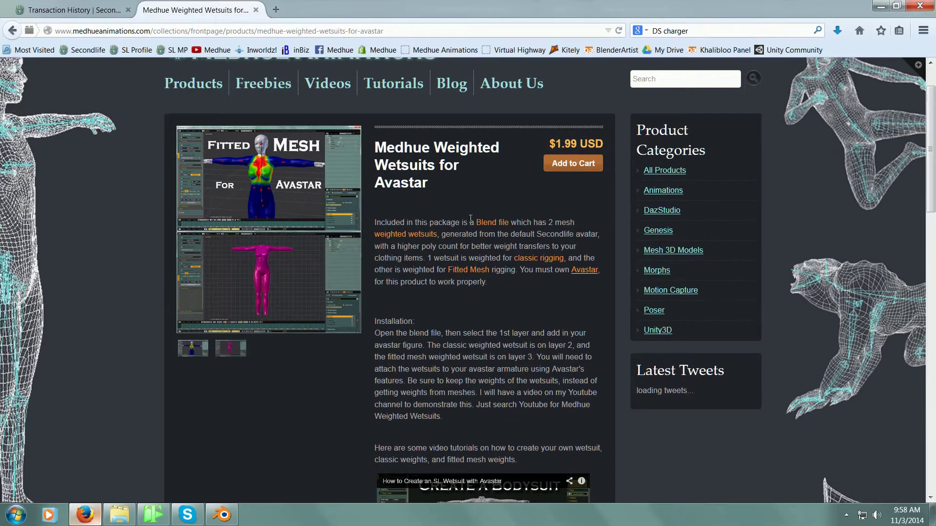
scroll(469, 200, up, 1)
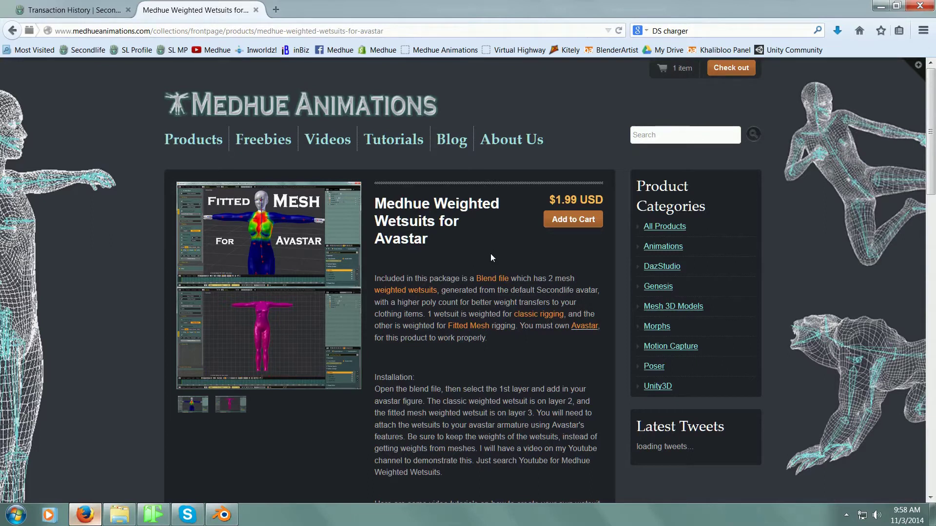
Back in Blender, pan and orbit around the wetsuit, deselecting and reselecting it with A
click(222, 515)
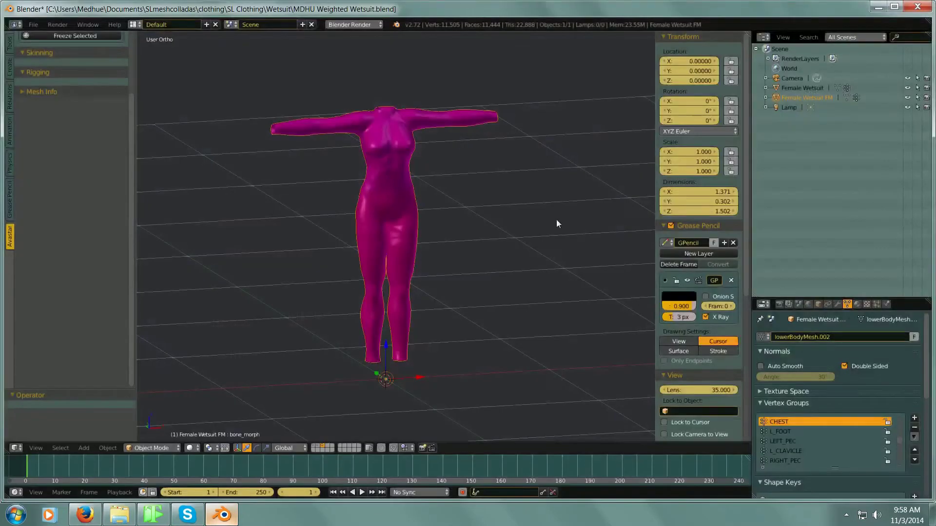
mouse_move(518, 192)
shift+middle_down()
mouse_move(543, 216)
mouse_move(526, 223)
mouse_move(546, 224)
mouse_move(556, 236)
shift+middle_up()
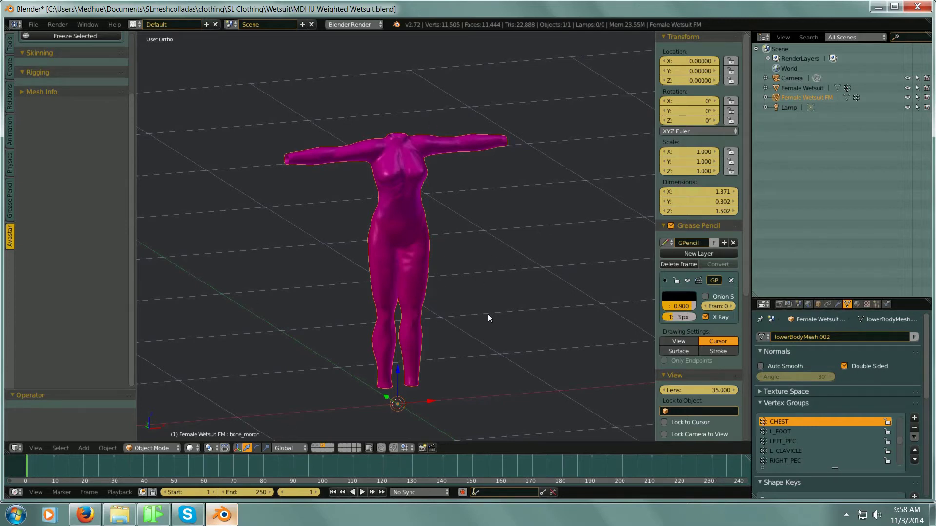
middle_drag(497, 285, 490, 280)
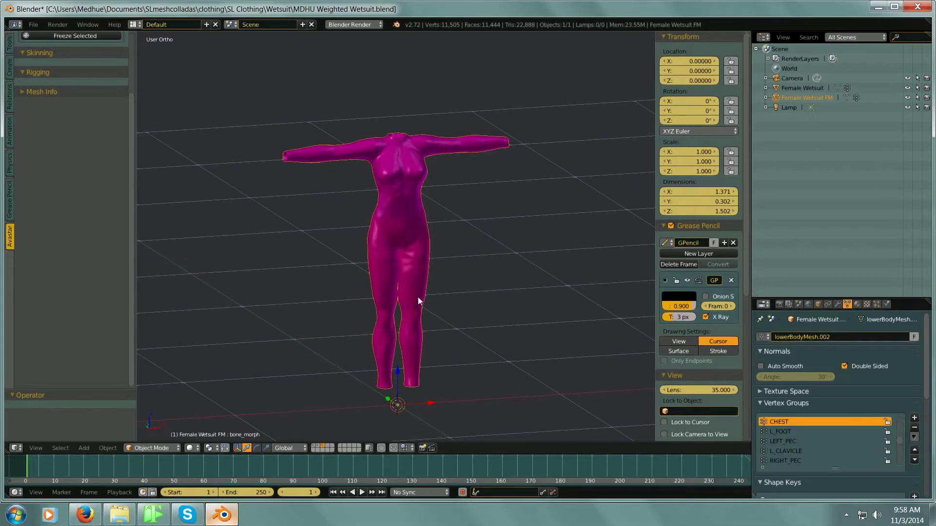
key(a)
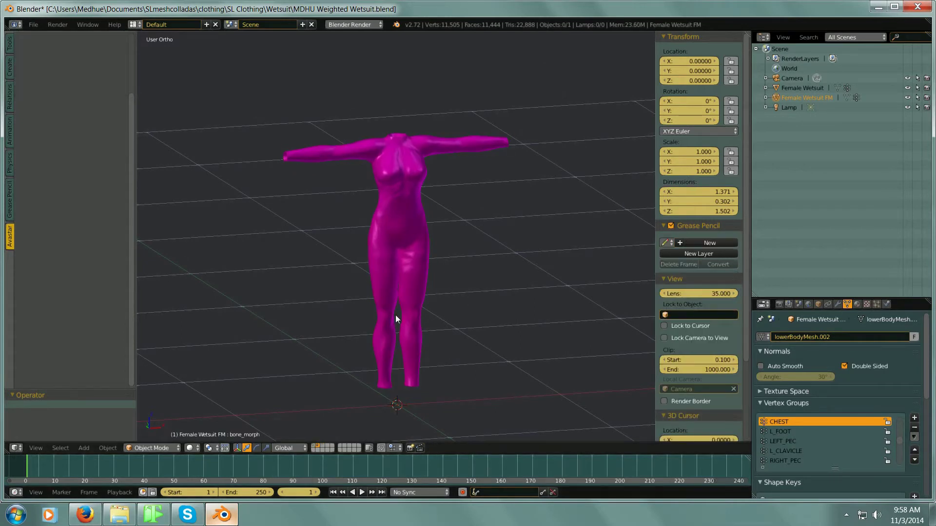
key(a)
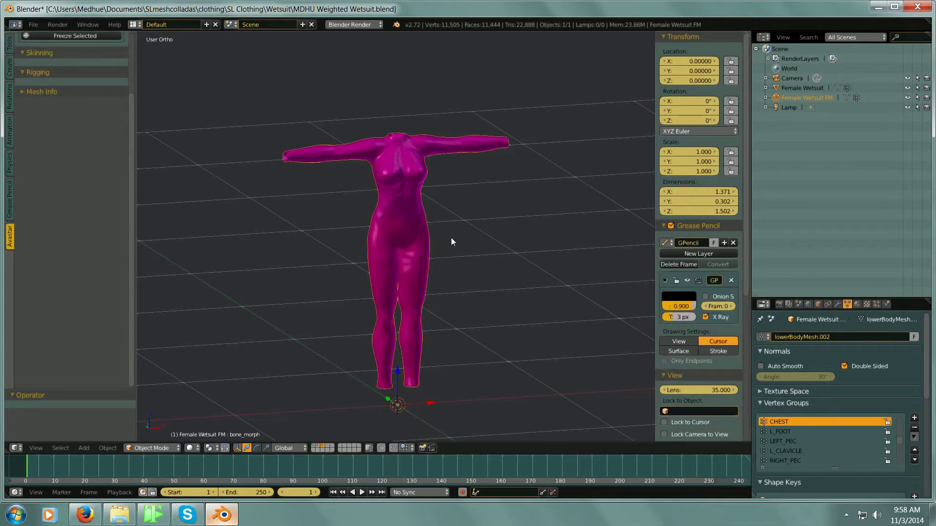
middle_drag(456, 264, 484, 254)
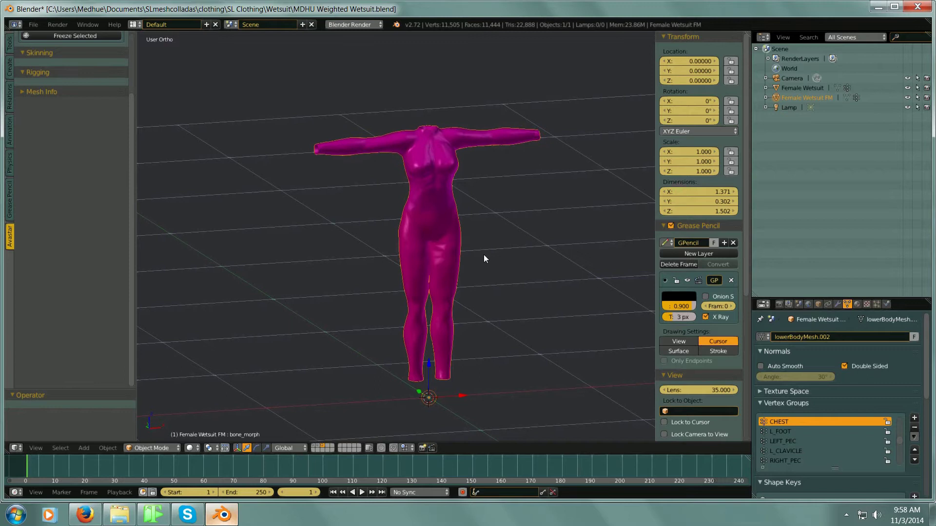
Add an Avastar character on layer 1, then select the wetsuit plus the Avatar armature
click(314, 445)
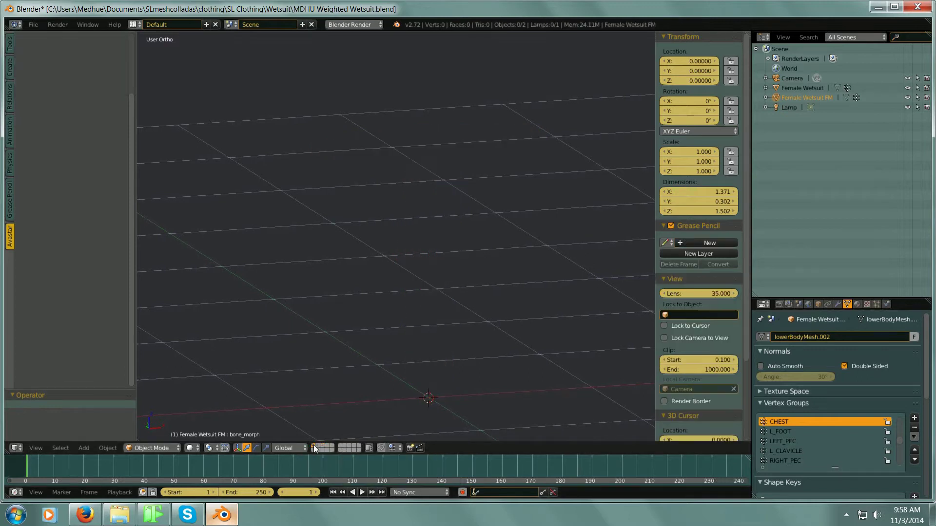
click(85, 448)
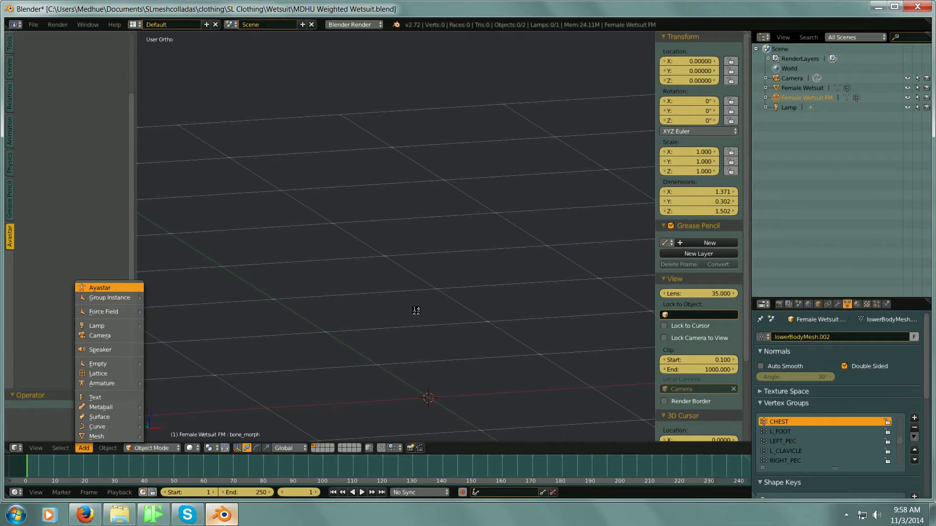
key(Return)
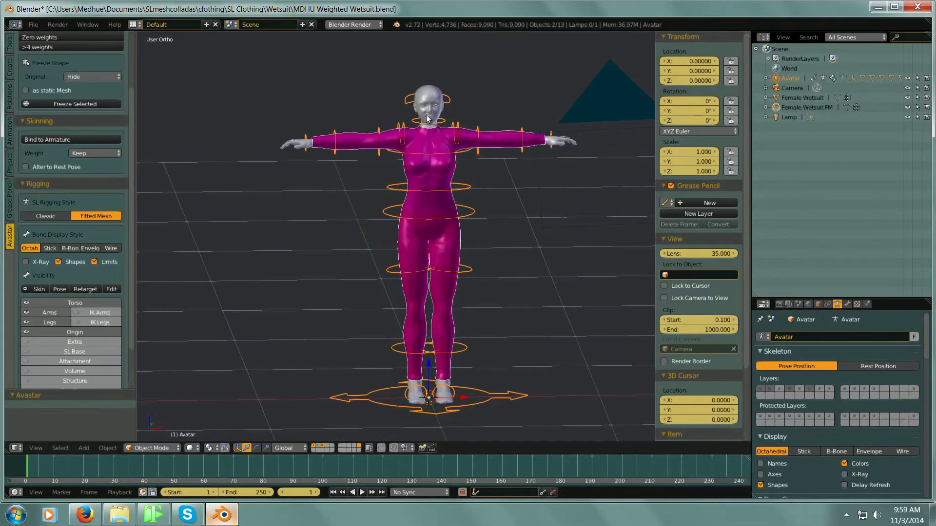
right_click(457, 245)
right_click(470, 276)
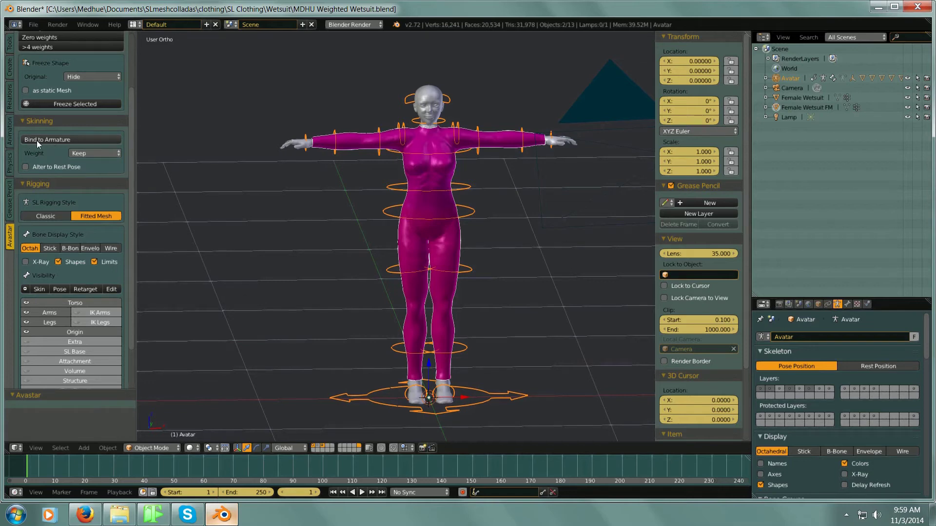
Bind the wetsuit to the Avastar armature with Weight set to Keep
click(89, 155)
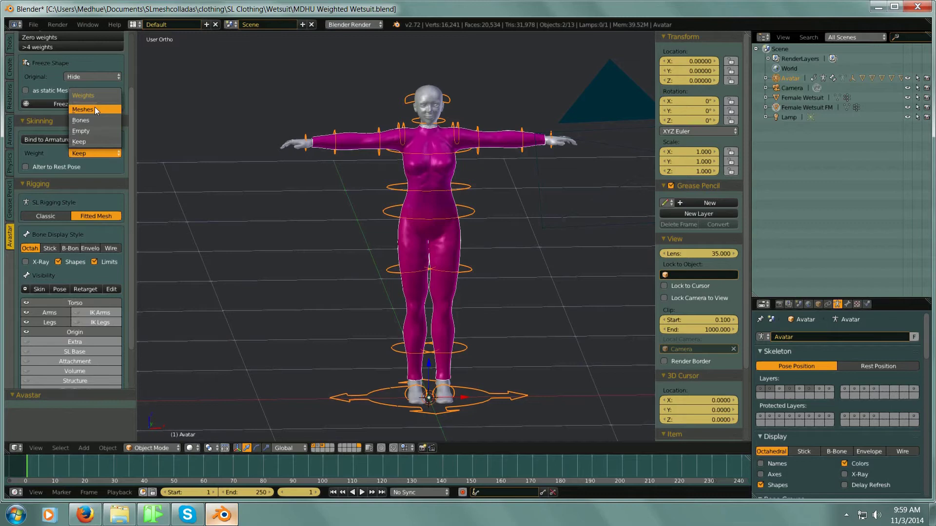
click(93, 143)
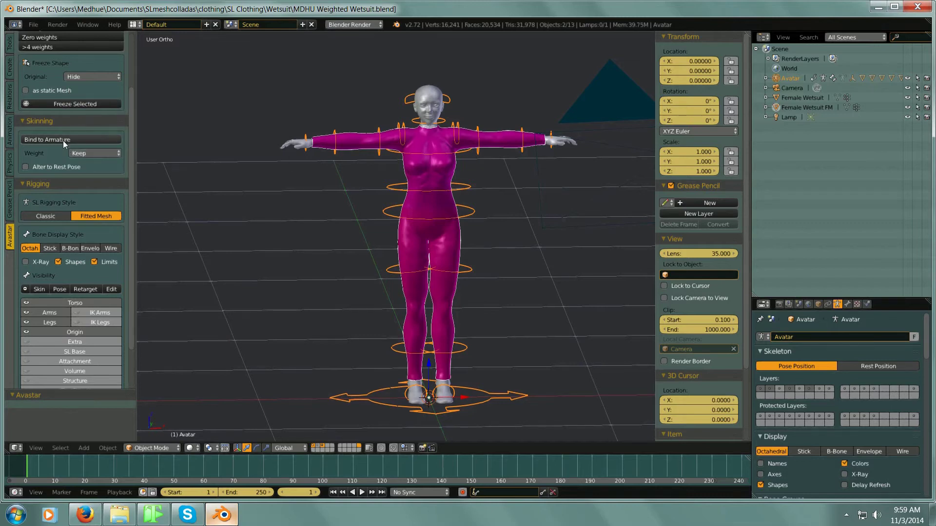
click(63, 140)
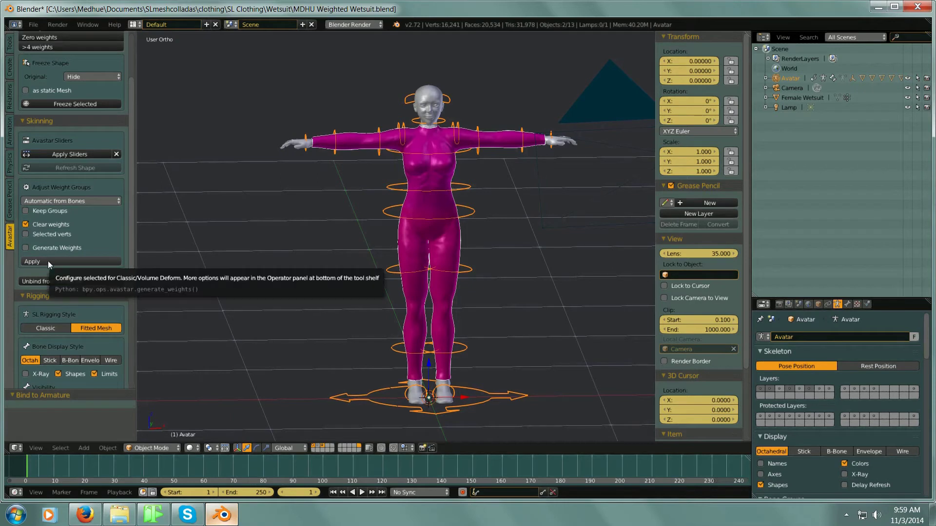
Apply Create Empty Groups to the wetsuit, then reselect the body mesh and Avatar armature
click(64, 201)
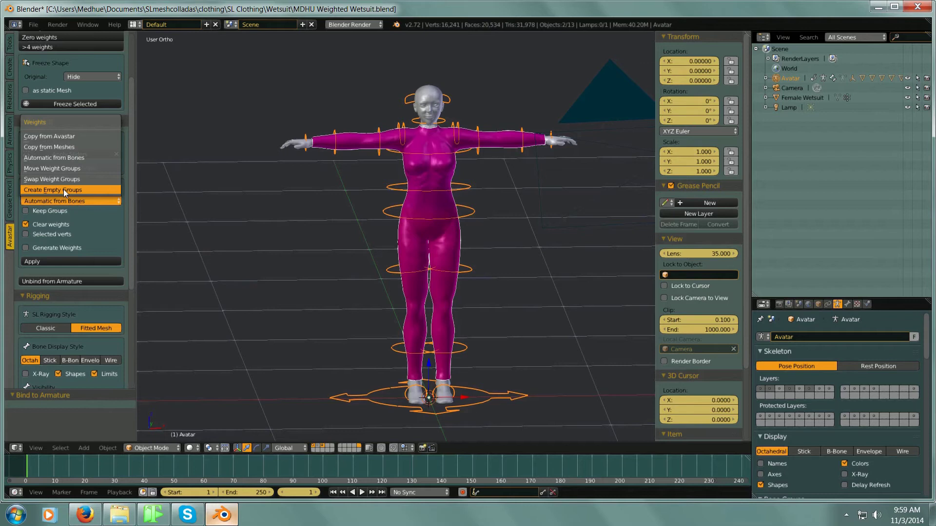
click(64, 190)
click(61, 213)
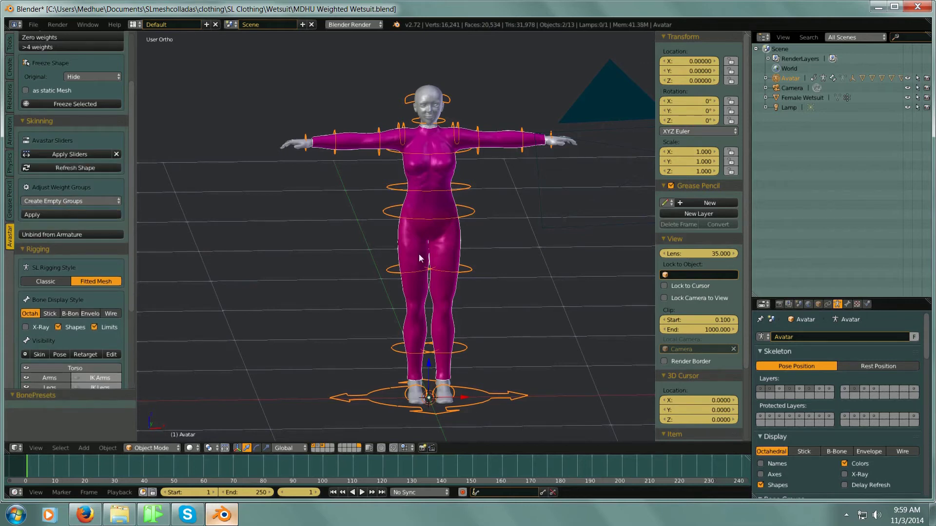
right_click(456, 247)
right_click(453, 246)
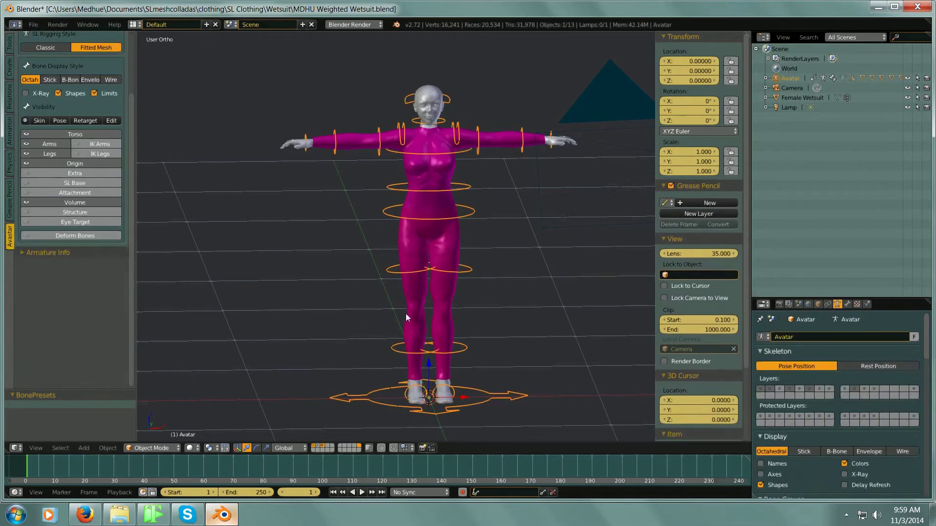
Show the wetsuit in Weight Paint with LEFT_PEC, RIGHT_PEC, CHEST and L_CLAVICLE weights
right_click(457, 245)
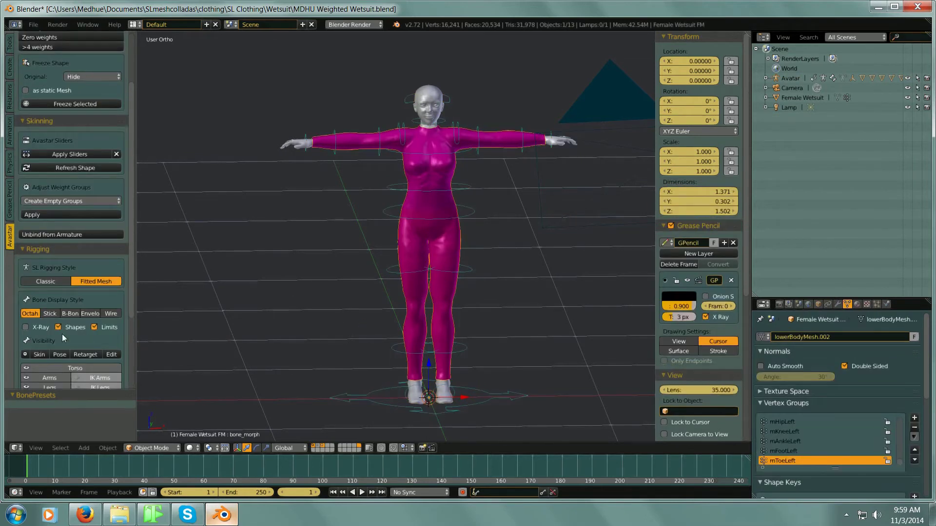
click(41, 354)
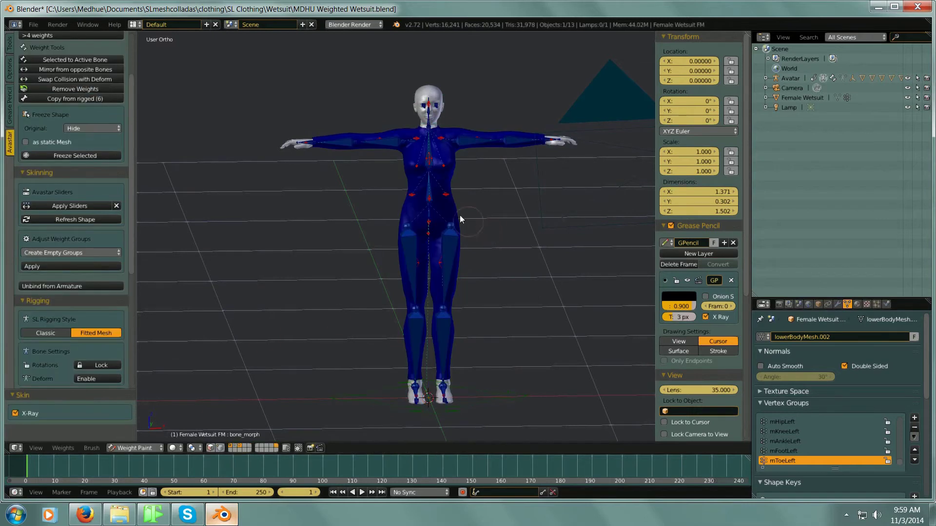
scroll(438, 151, up, 5)
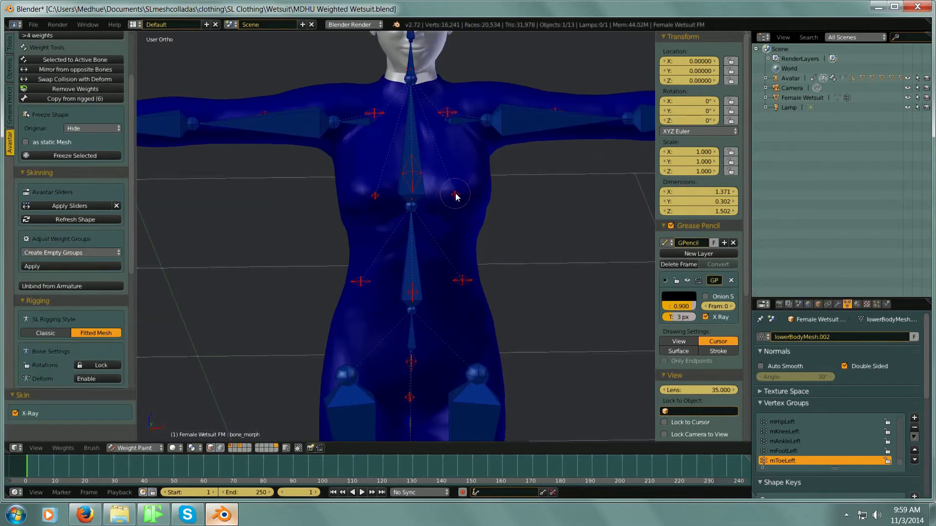
ctrl+right_click(456, 196)
ctrl+right_click(375, 196)
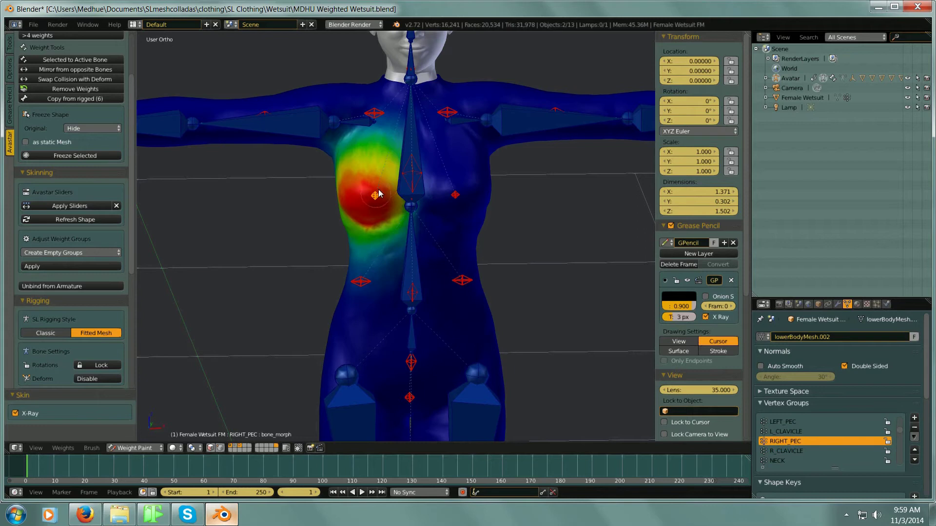
ctrl+right_click(410, 171)
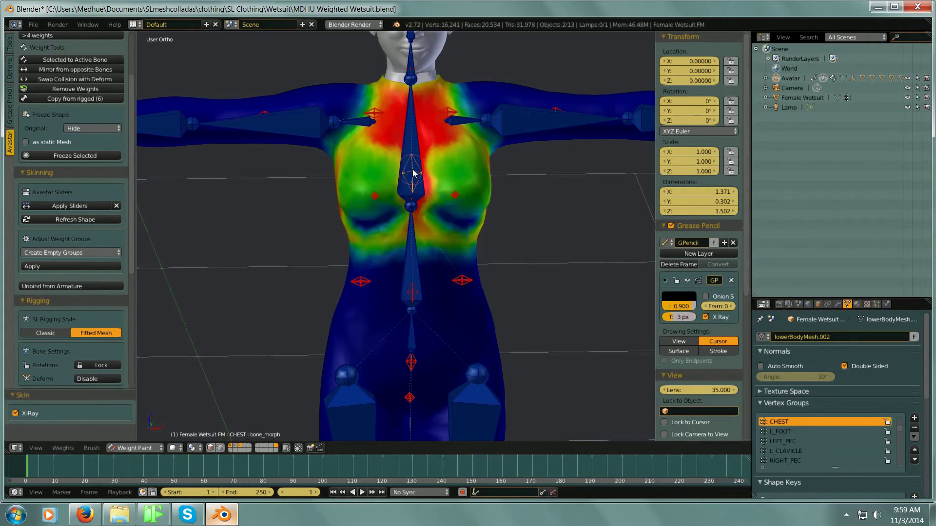
ctrl+right_click(447, 112)
scroll(475, 176, down, 3)
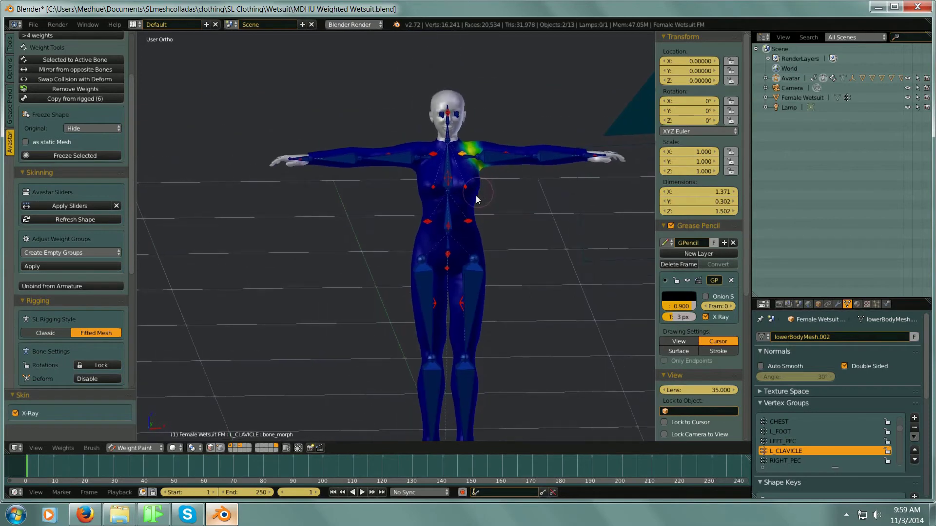
mouse_move(476, 195)
middle_down()
mouse_move(435, 167)
mouse_move(454, 188)
middle_up()
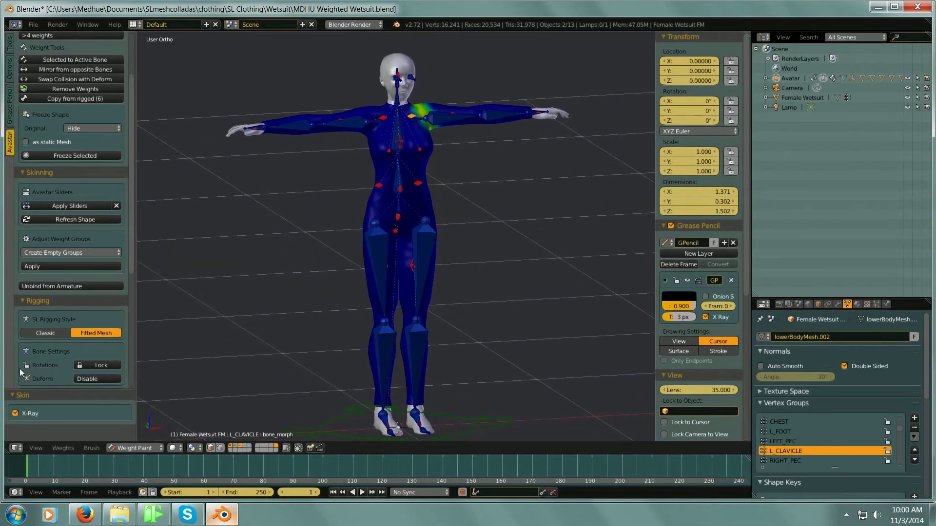
scroll(37, 293, down, 5)
scroll(39, 316, down, 4)
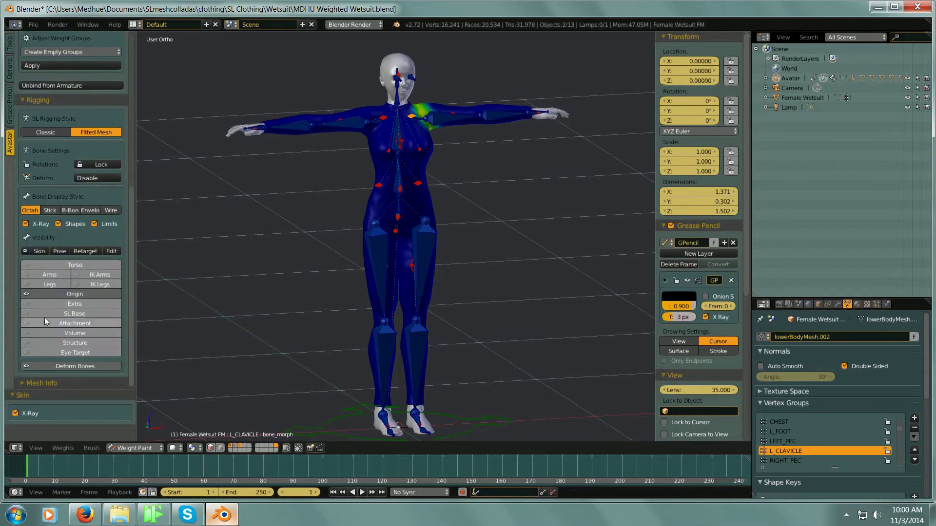
click(59, 251)
Return the wetsuit to Object Mode and switch to an empty scene layer
click(128, 449)
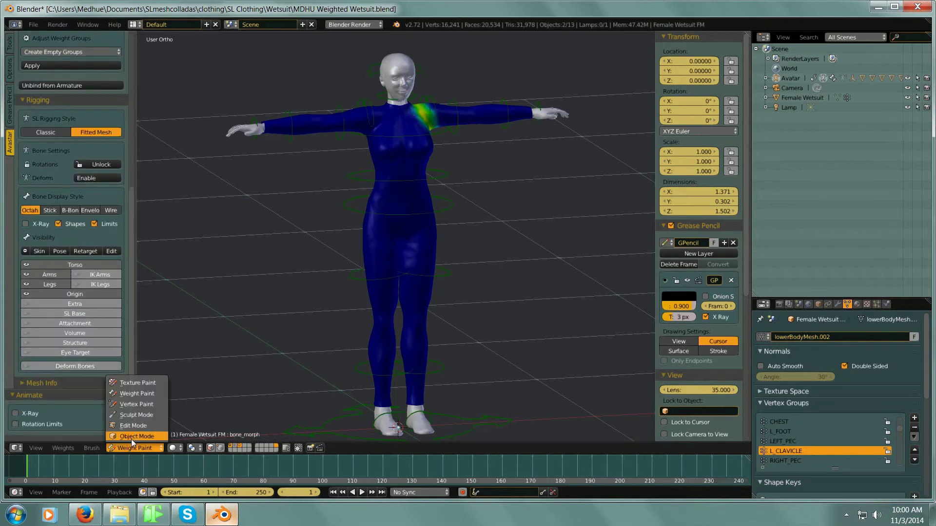
scroll(455, 276, up, 2)
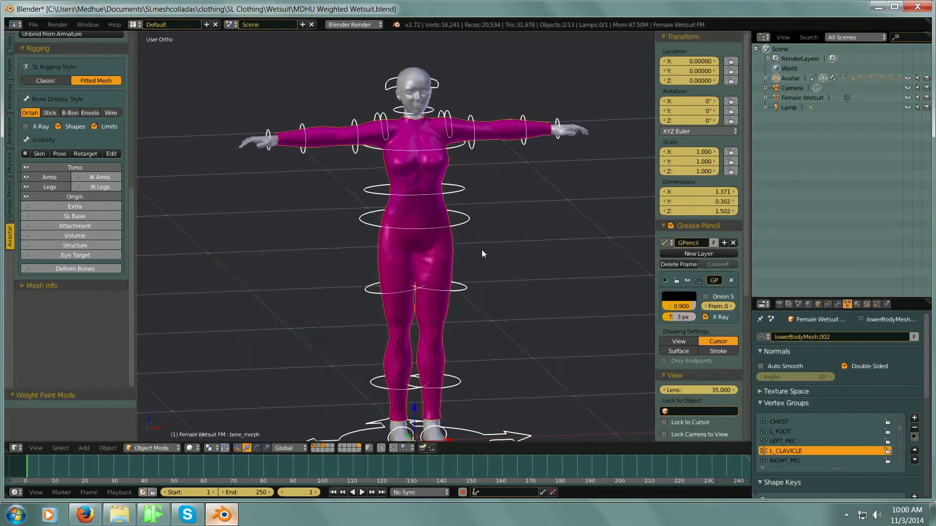
mouse_move(482, 250)
middle_down()
mouse_move(490, 248)
mouse_move(491, 221)
mouse_move(467, 209)
middle_up()
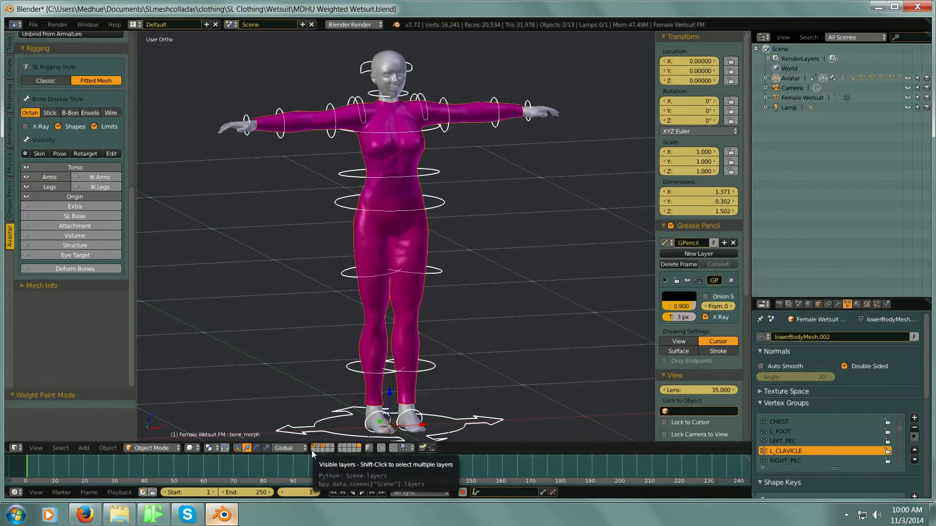
click(311, 450)
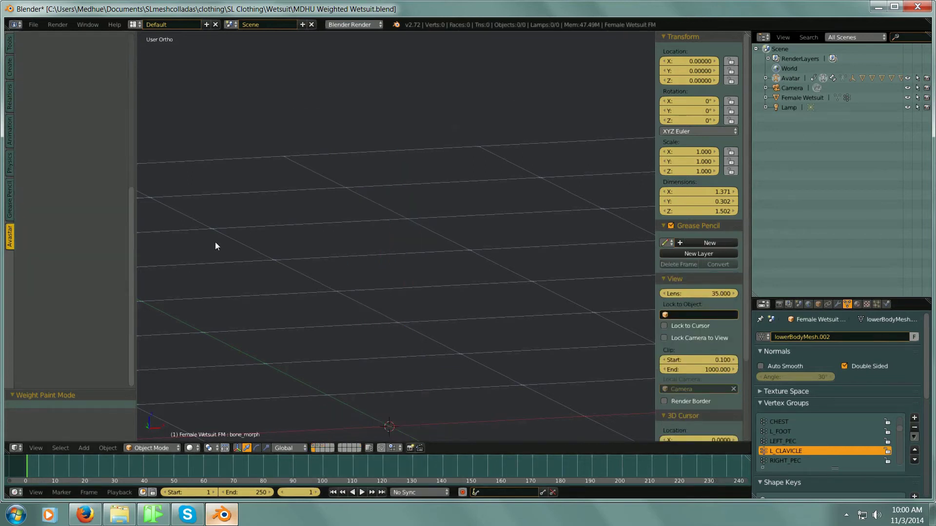
Import the Wavefront OBJ file mini top.obj onto the empty layer
click(33, 24)
mouse_move(50, 200)
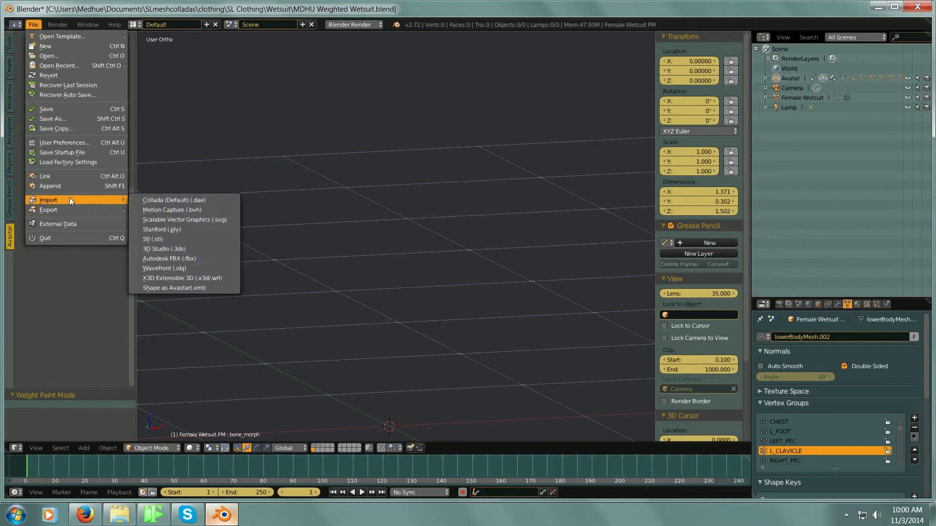
click(169, 268)
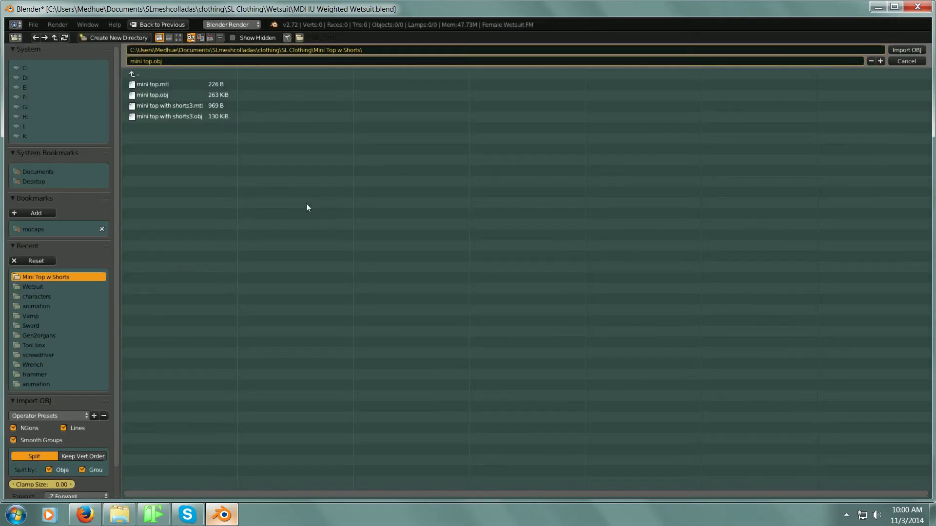
click(166, 95)
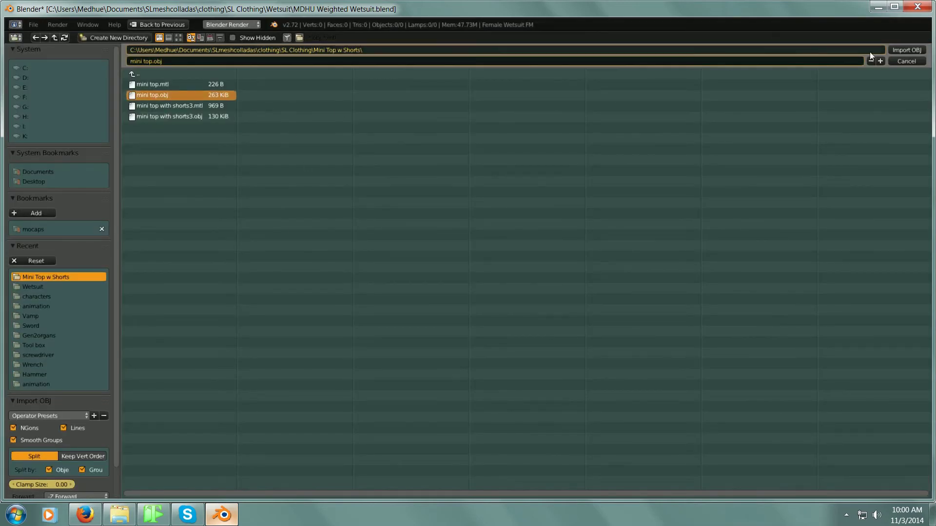
click(897, 49)
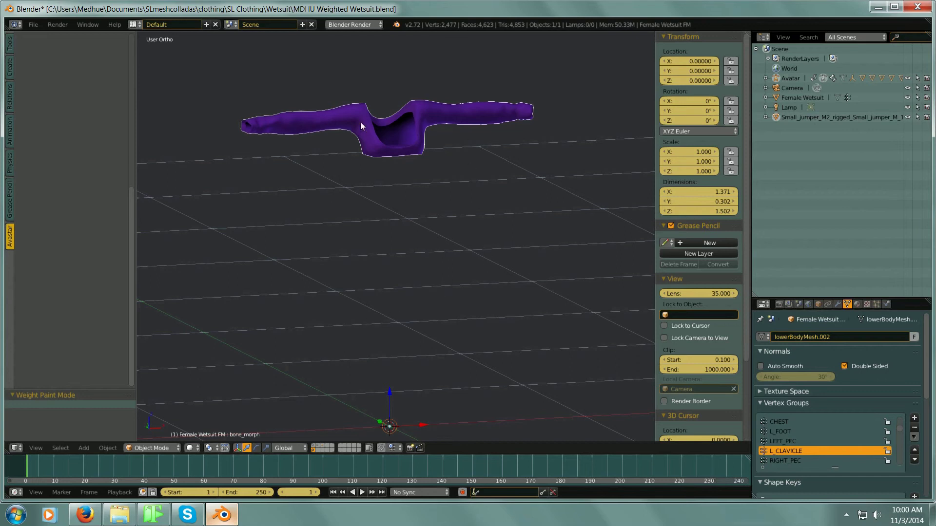
Show the avatar rig layer alongside the purple top and orbit to a frontal view
shift+click(315, 449)
middle_drag(383, 276, 399, 220)
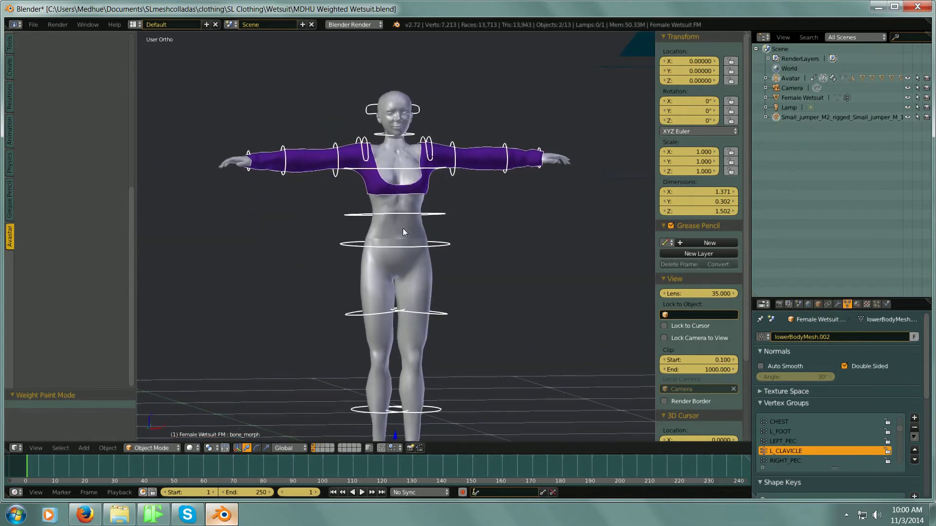
middle_drag(398, 220, 303, 206)
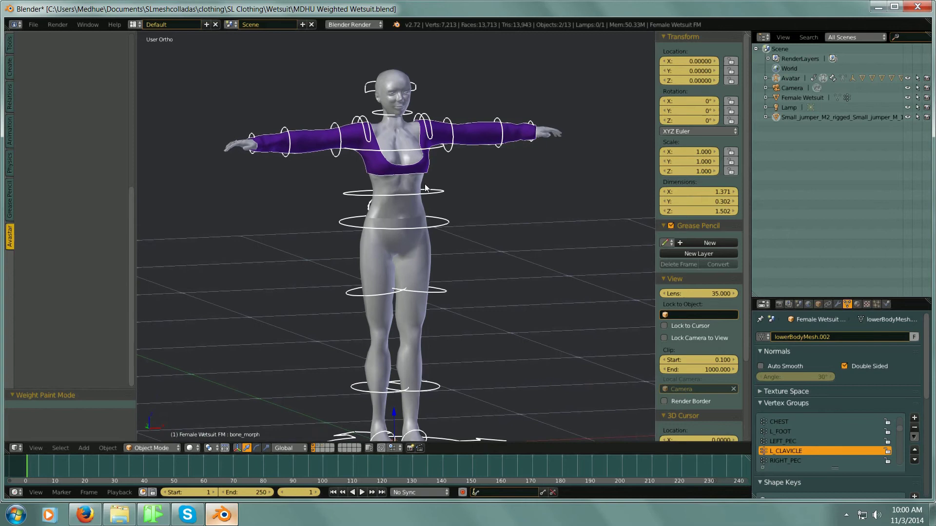
middle_drag(450, 291, 423, 288)
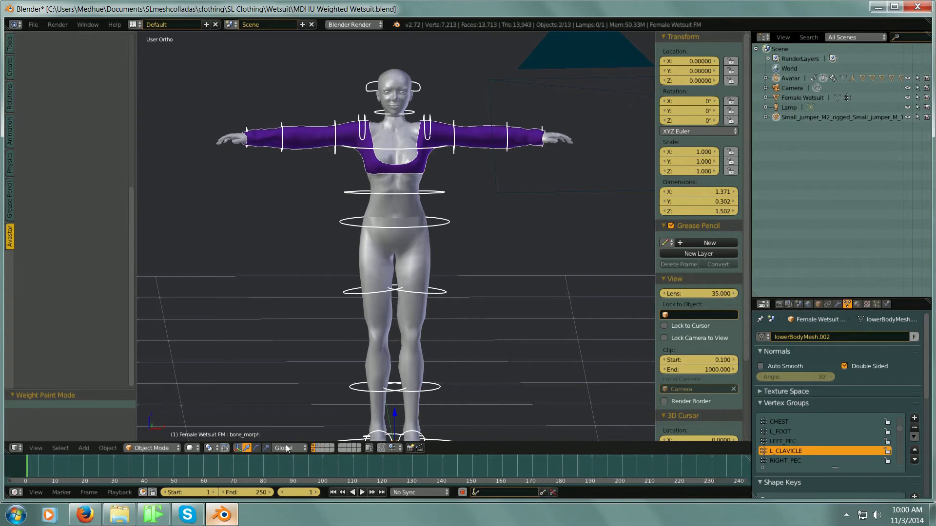
Show the wetsuit and rig layers together, then select Female Wetsuit under Avatar in the Outliner
click(323, 448)
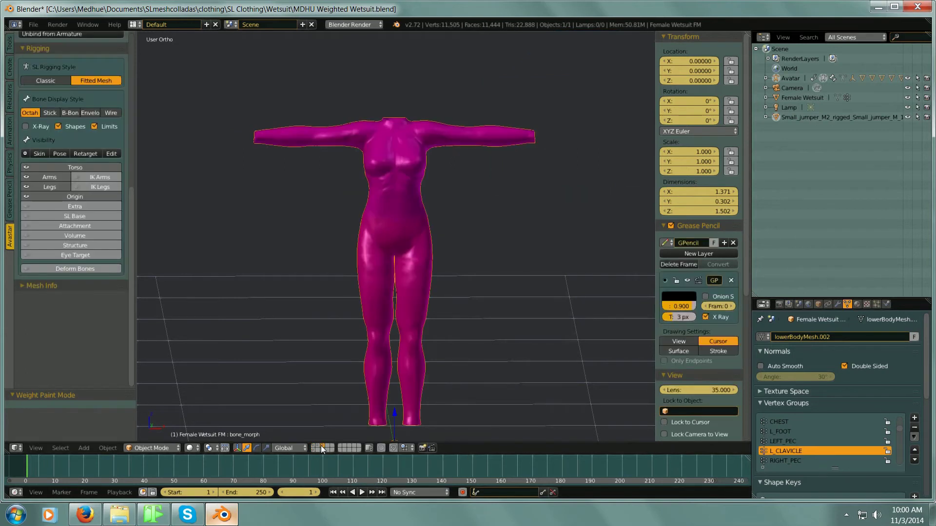
shift+click(315, 448)
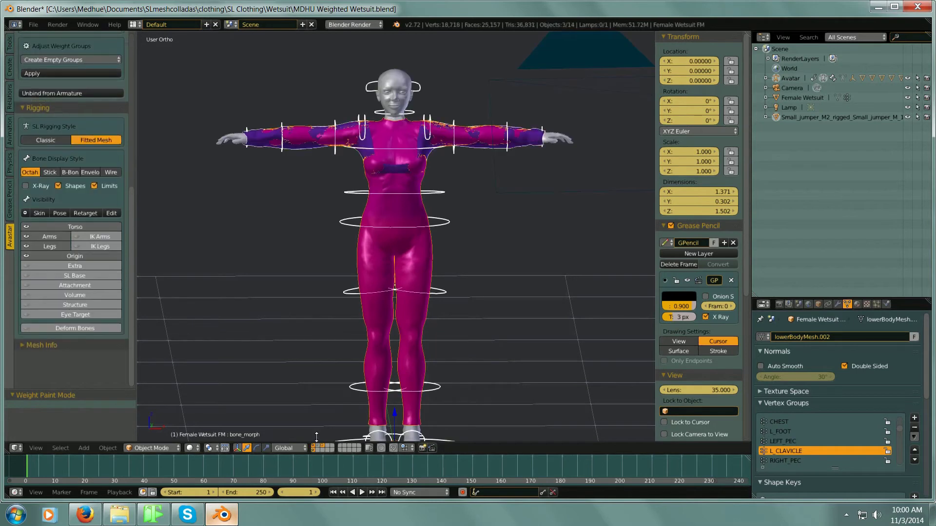
mouse_move(413, 230)
middle_down()
mouse_move(392, 214)
mouse_move(421, 215)
middle_up()
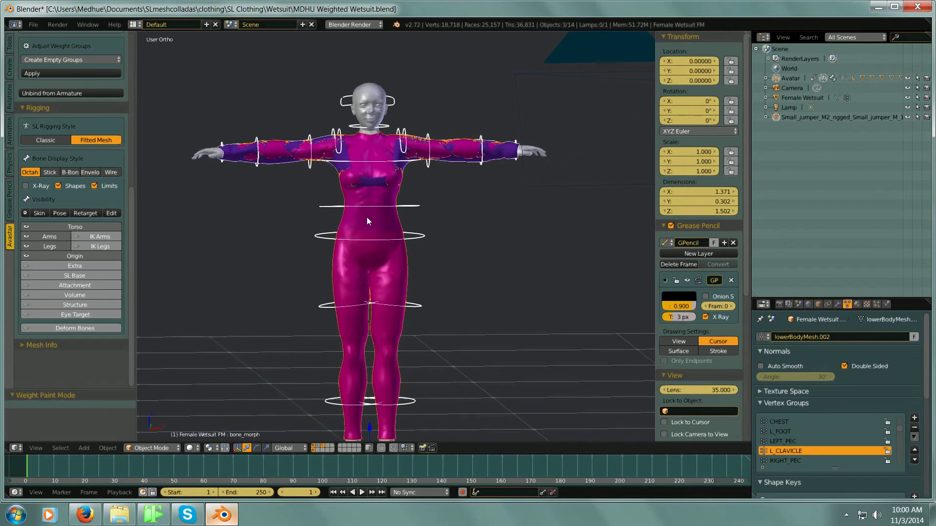
click(767, 77)
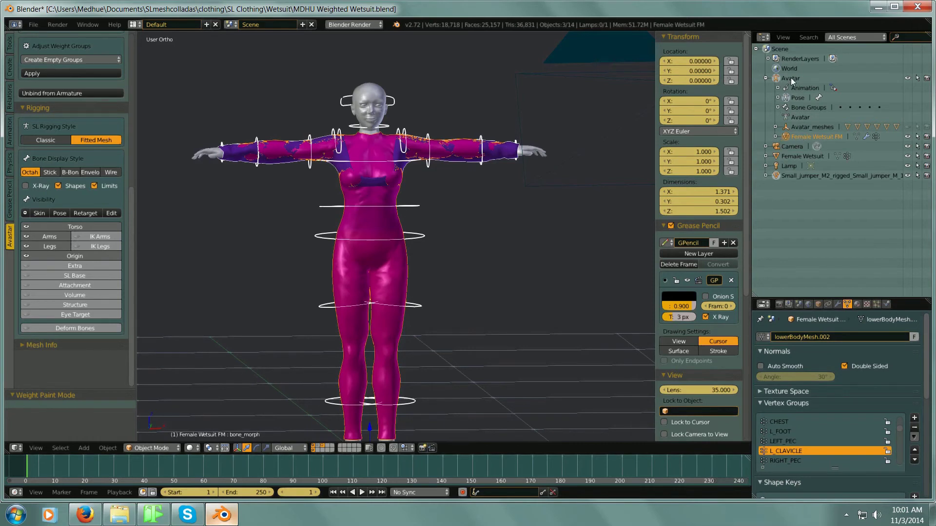
click(804, 157)
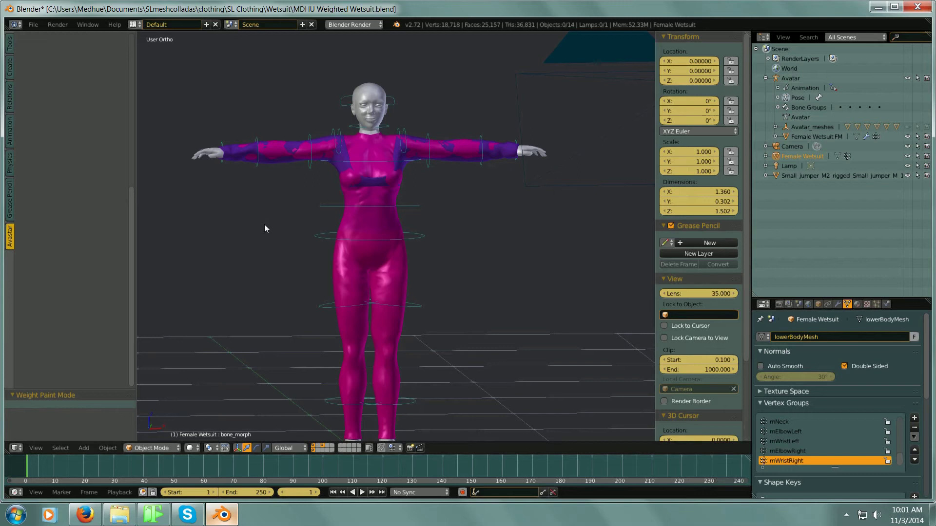
Expand Avatar_meshes and hide the avatar's hands, head and eyeball meshes
click(776, 128)
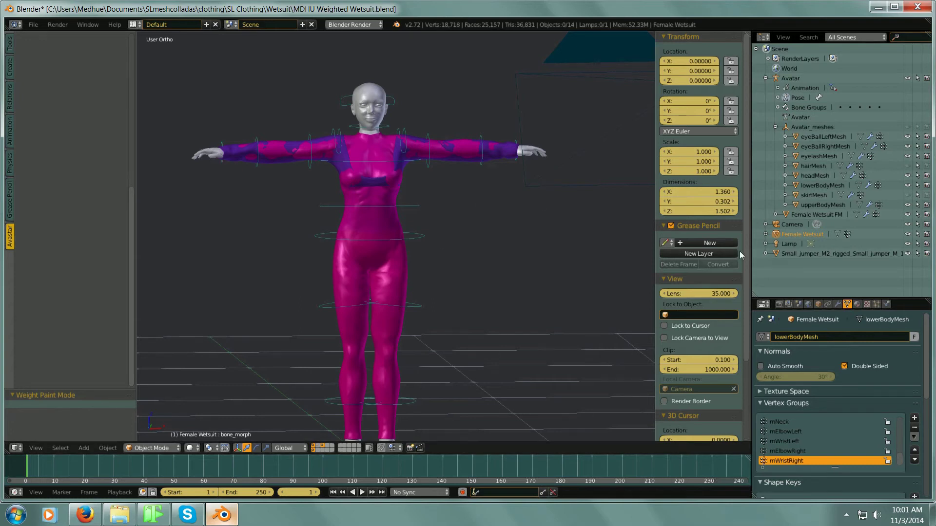
click(908, 206)
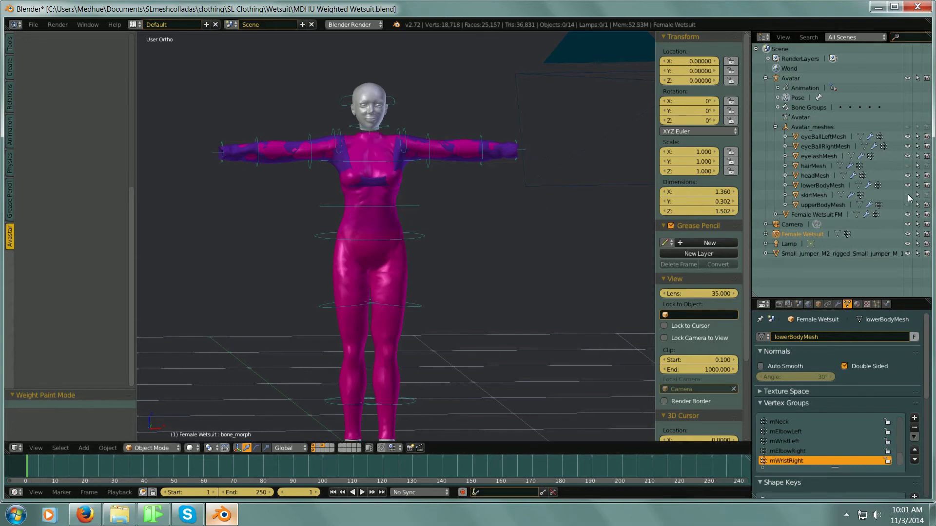
click(908, 176)
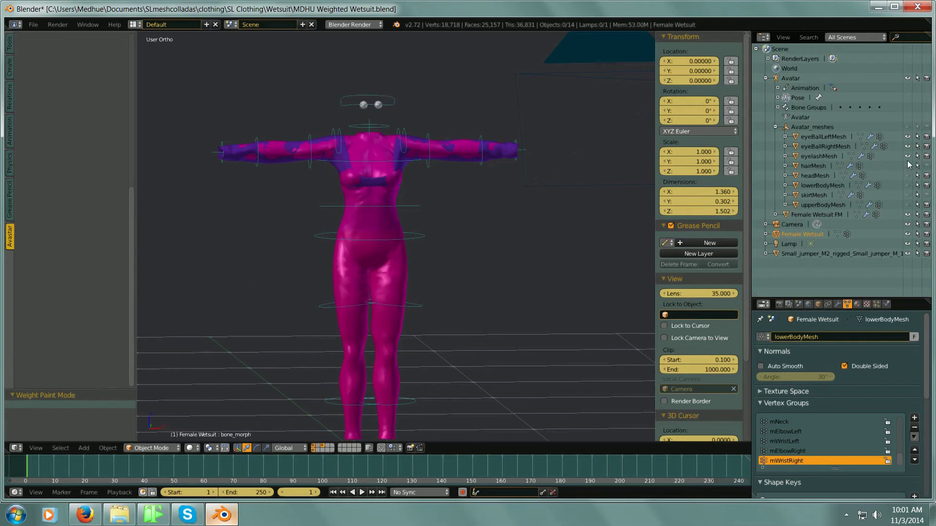
click(908, 146)
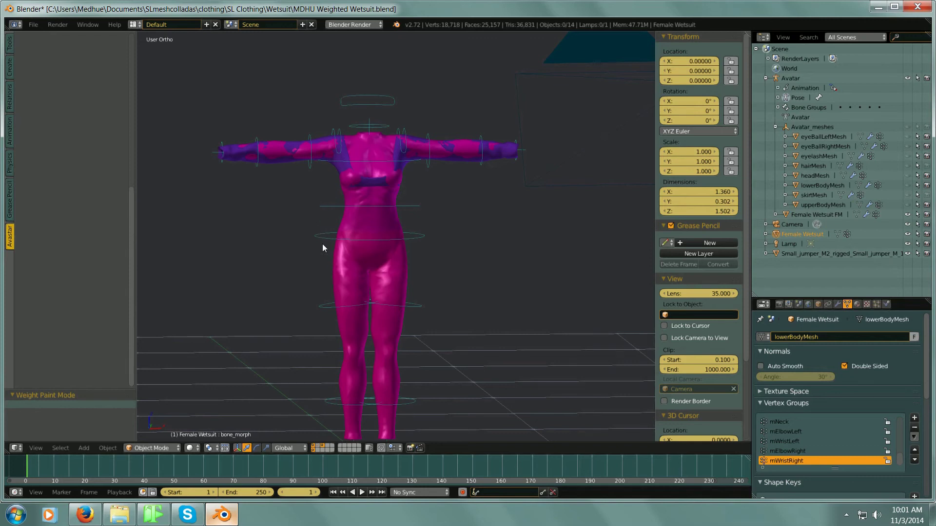
Select the purple top and the rig's pelvis bone, then switch the Avatar armature to Object Mode
right_click(506, 153)
right_click(513, 152)
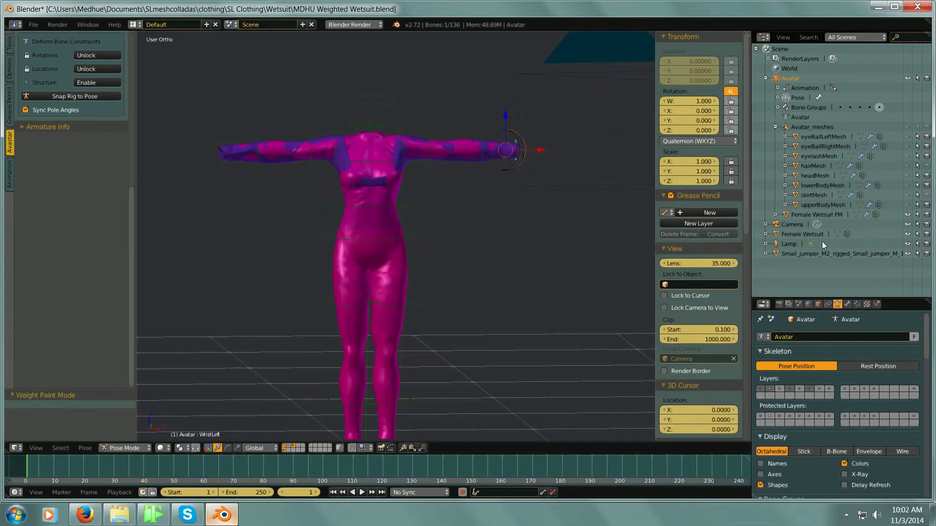
click(811, 252)
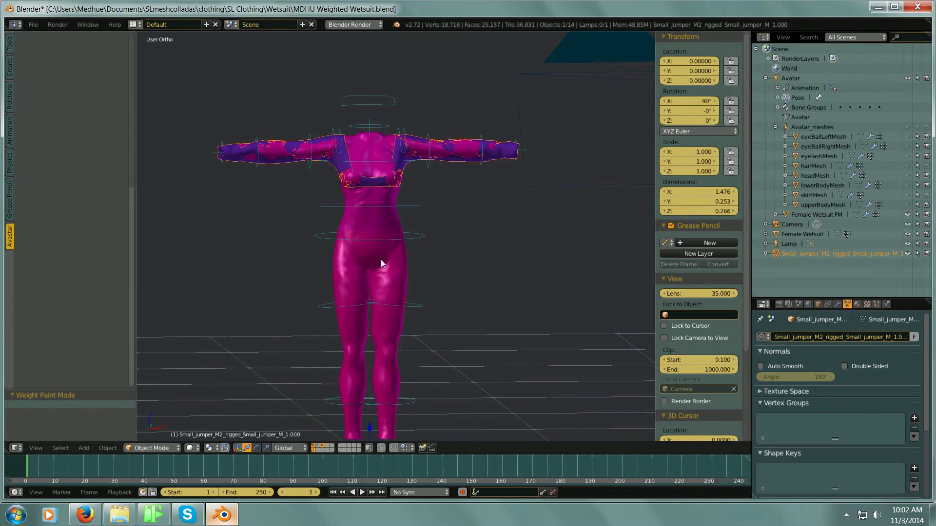
right_click(415, 239)
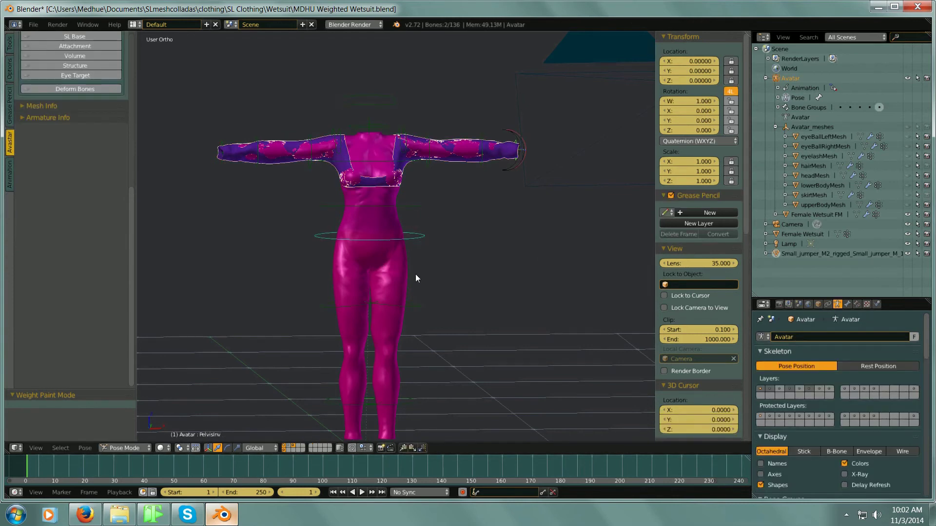
click(126, 448)
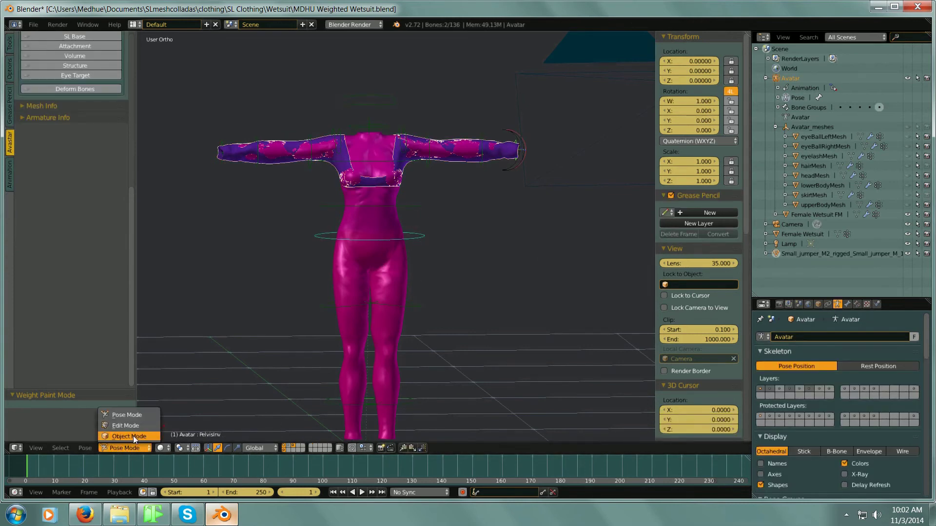
click(129, 436)
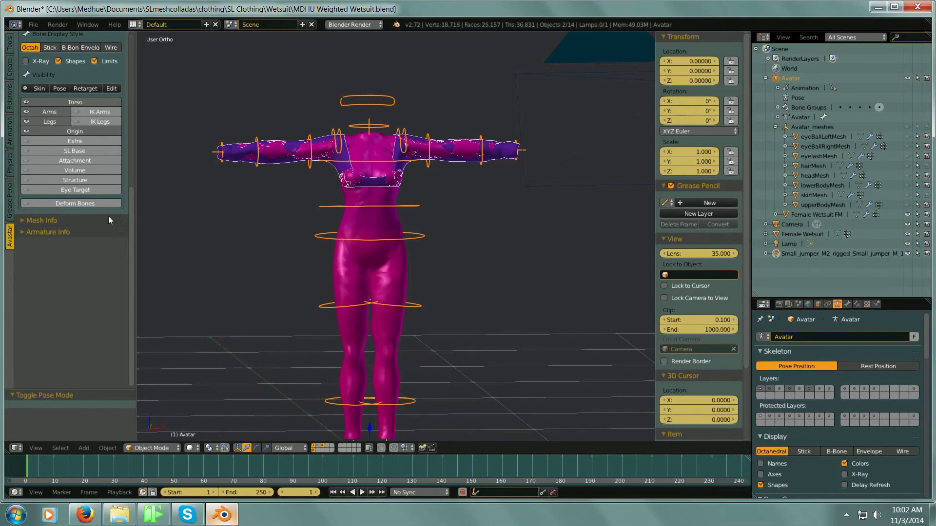
scroll(108, 219, up, 3)
scroll(101, 283, up, 3)
scroll(100, 283, up, 3)
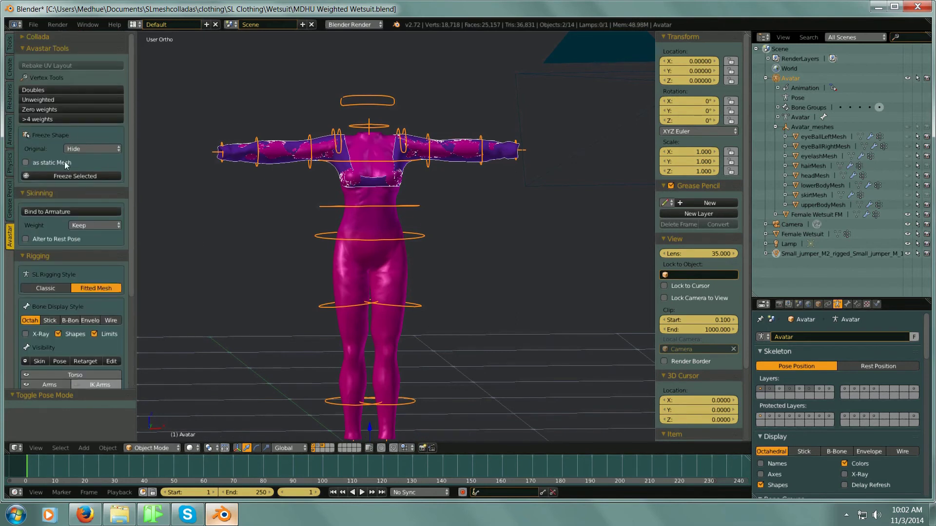
Bind the purple top to the Avatar armature using weights from existing meshes
click(83, 224)
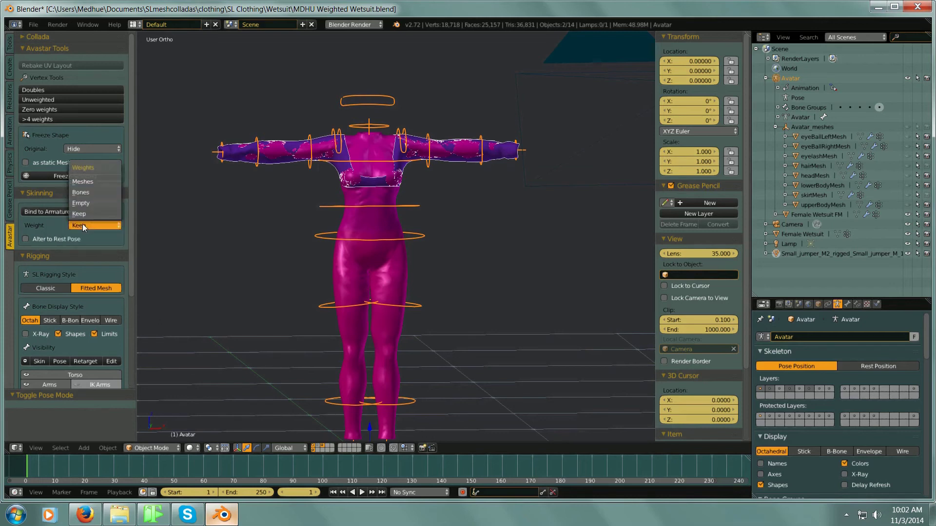
click(87, 181)
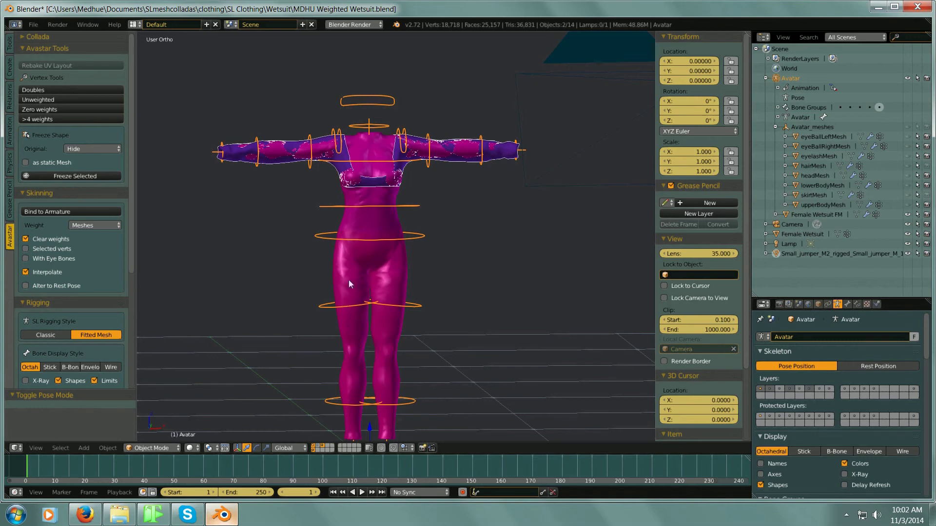
click(52, 211)
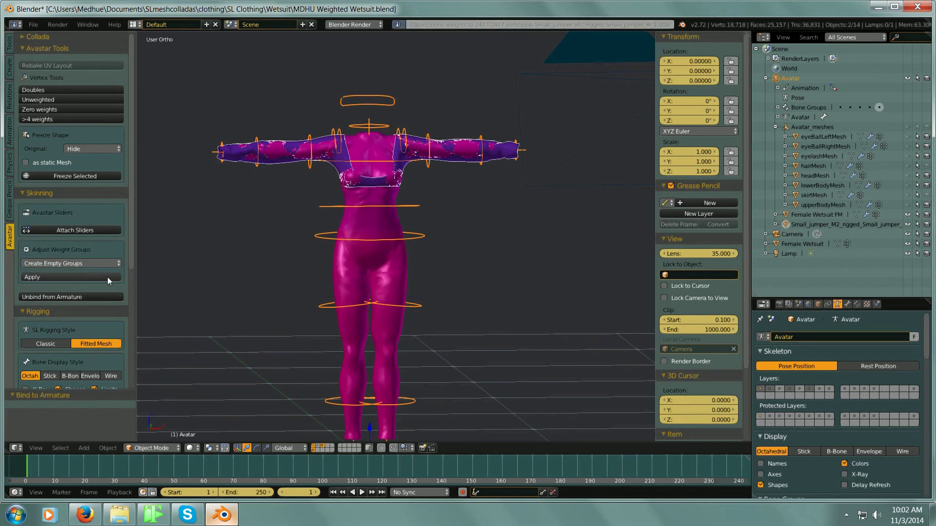
Copy the wetsuit's weight groups onto the jumper with Copy from Meshes
click(84, 261)
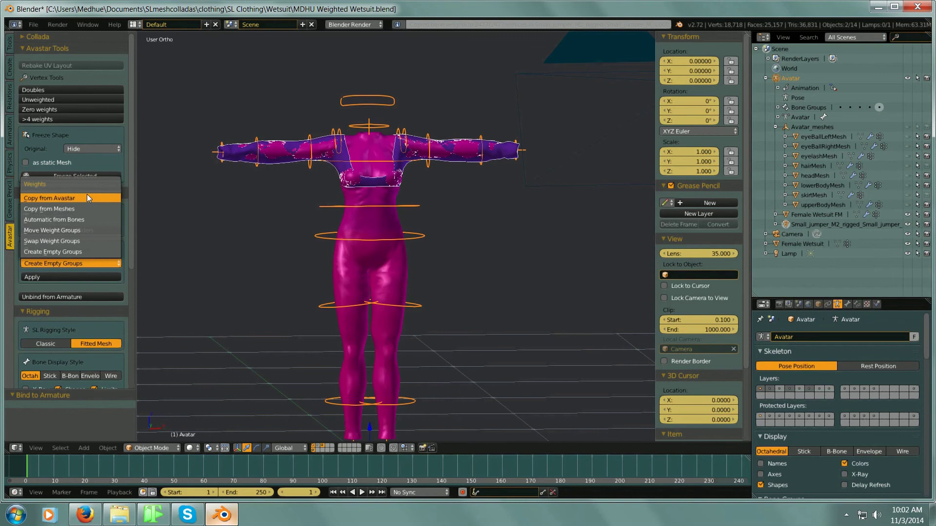
click(84, 208)
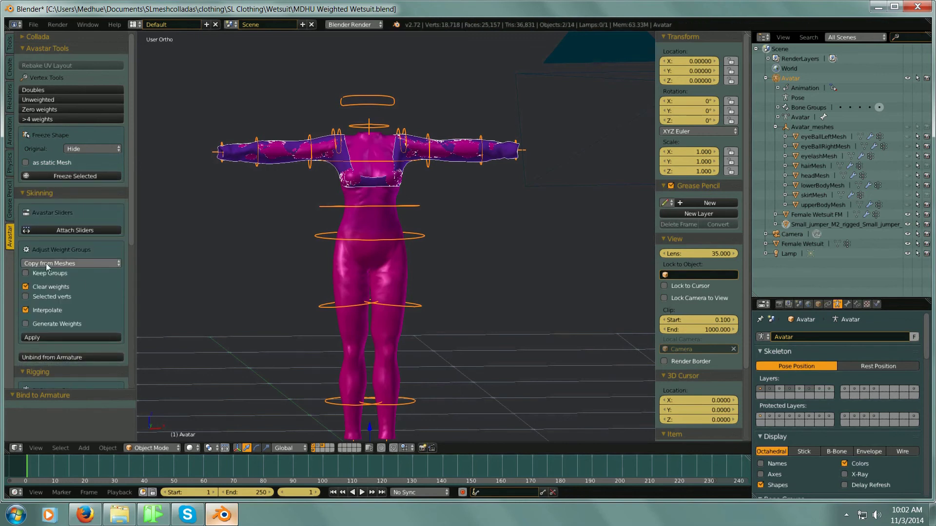
click(69, 339)
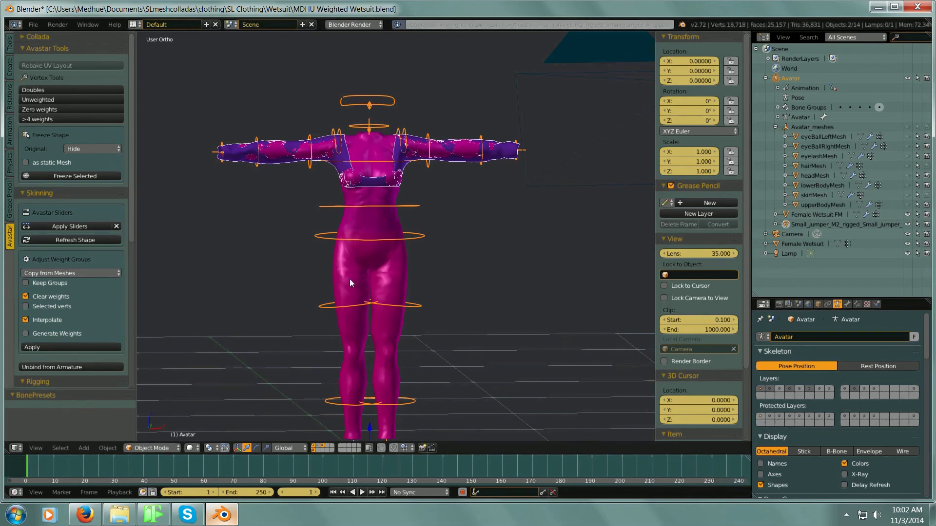
Select the jumper, hide the wetsuit, show the upper body, lower body and head, and expand Rigging
right_click(234, 161)
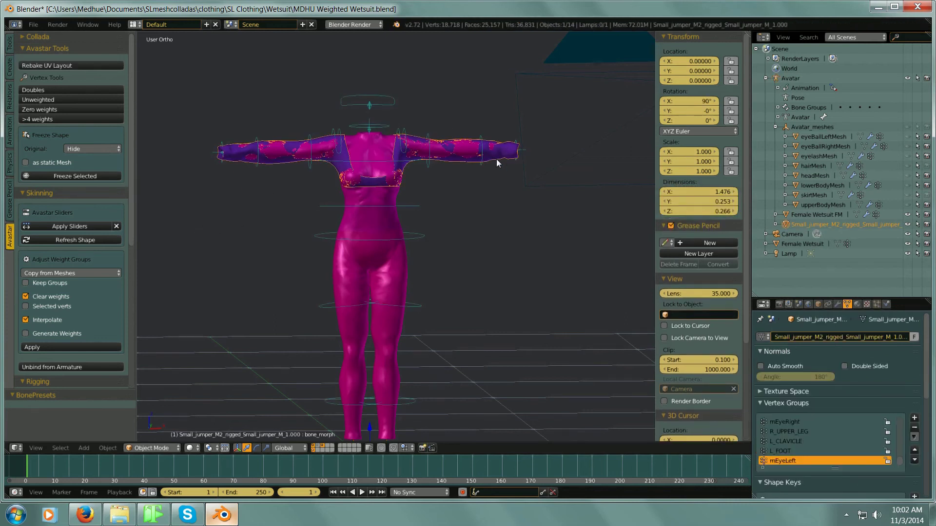
click(908, 215)
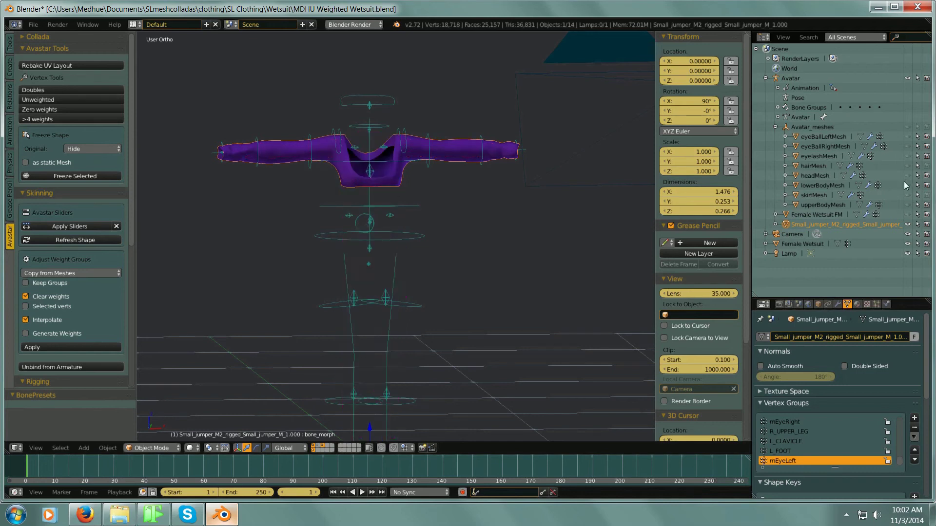
click(907, 205)
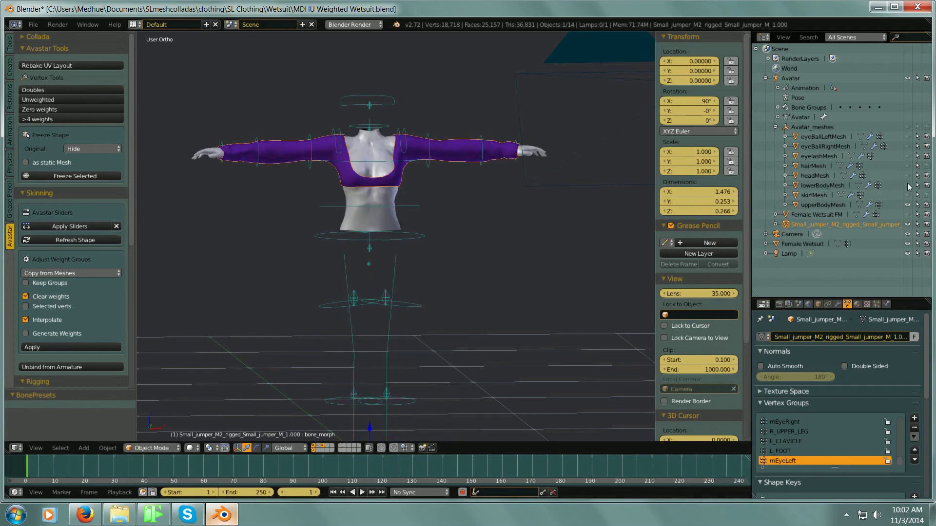
click(907, 185)
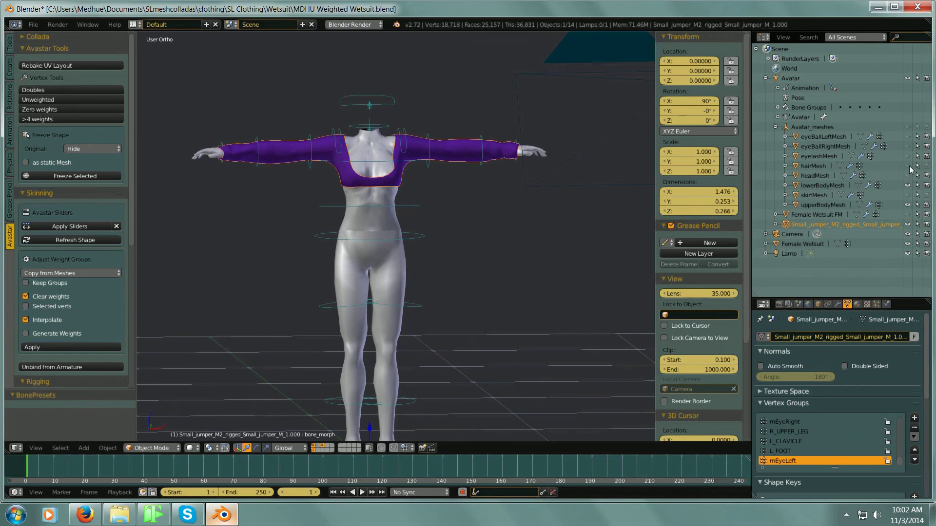
click(907, 176)
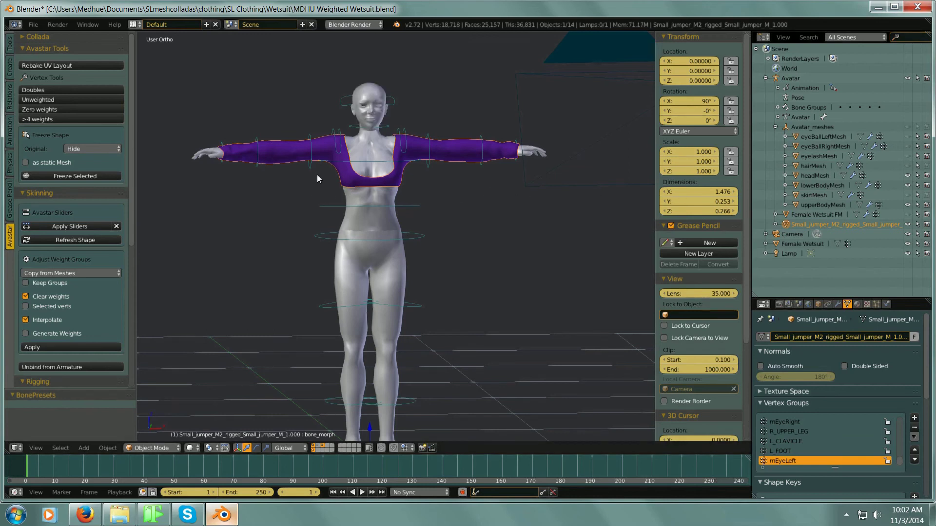
click(36, 381)
scroll(48, 250, down, 5)
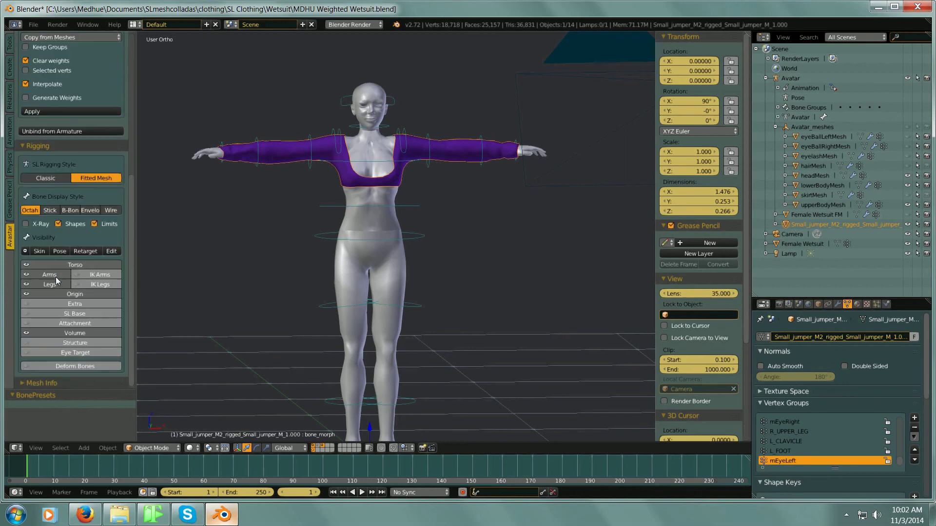
Put the jumper in Weight Paint and inspect LEFT_PEC, RIGHT_PEC, R_CLAVICLE and L_CLAVICLE weights
key(ctrl+Tab)
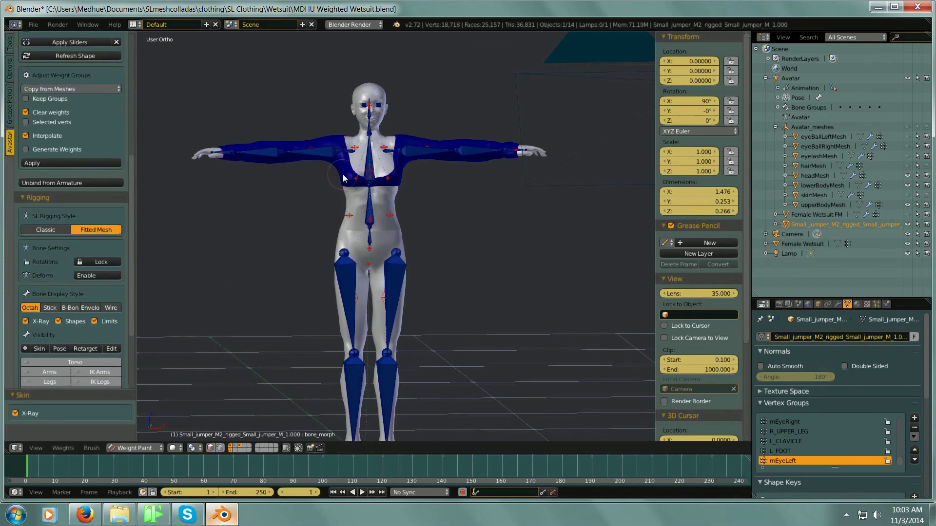
scroll(408, 223, up, 2)
scroll(408, 223, up, 5)
right_click(432, 215)
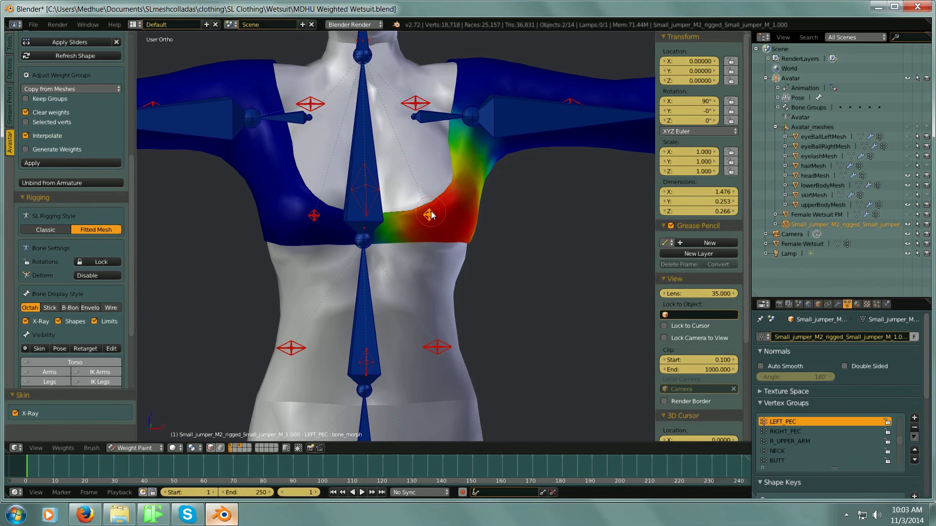
right_click(313, 216)
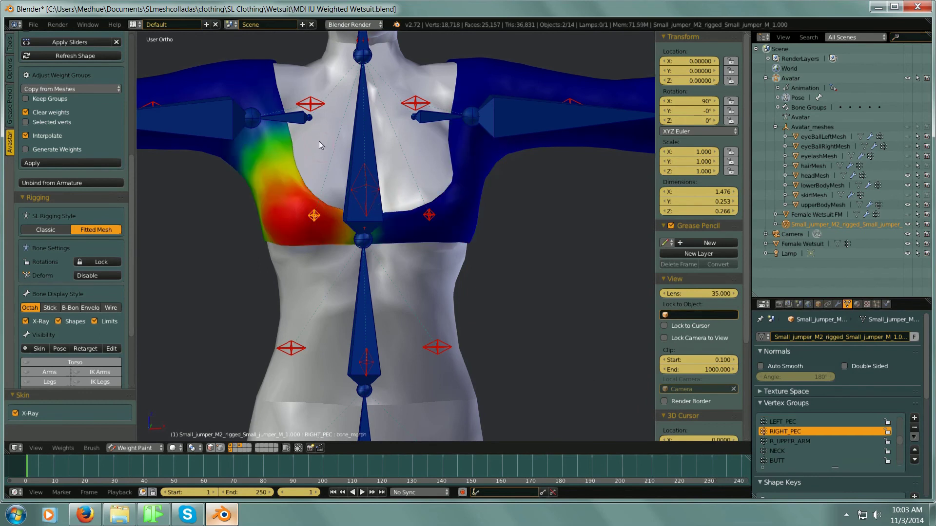
right_click(314, 104)
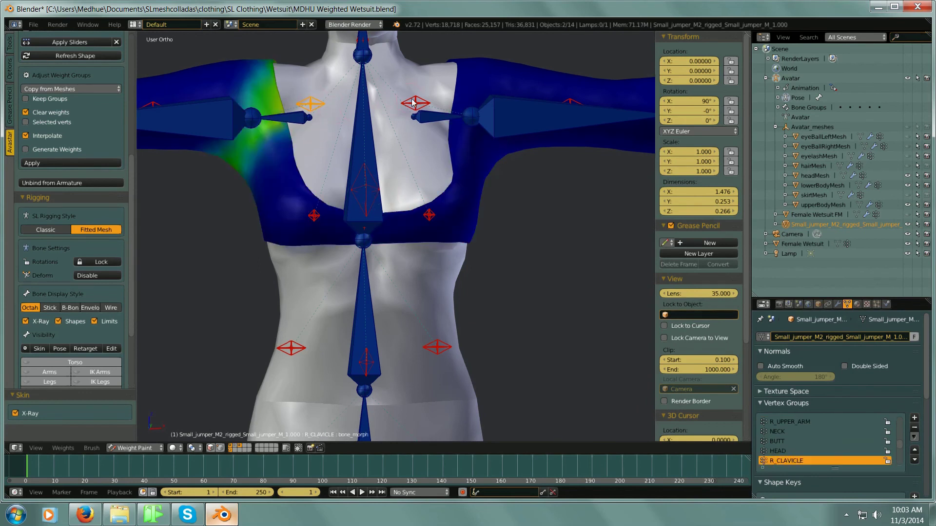
right_click(415, 102)
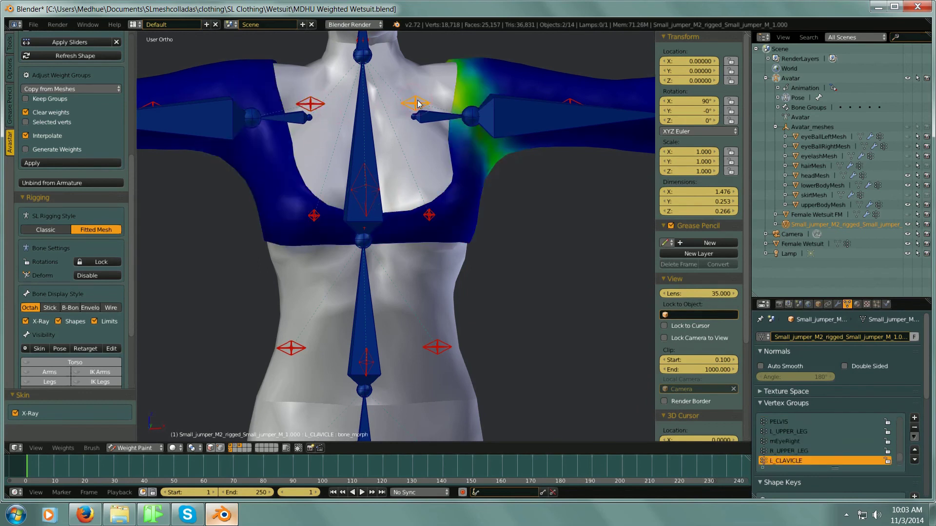
Draw bones as Stick, inspect the CHEST bone's weights, and return the jumper to Object Mode
right_click(373, 204)
click(50, 308)
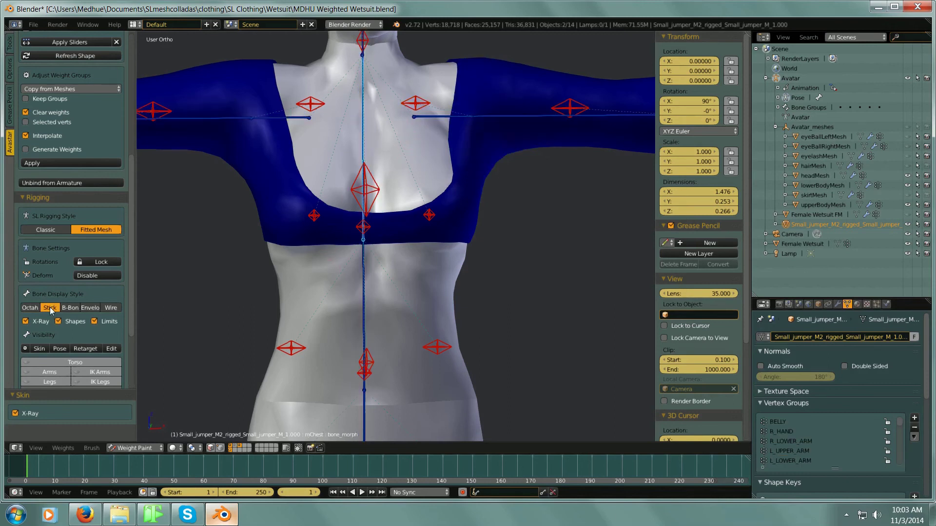
right_click(386, 204)
mouse_move(387, 204)
middle_down()
mouse_move(375, 236)
mouse_move(209, 330)
middle_up()
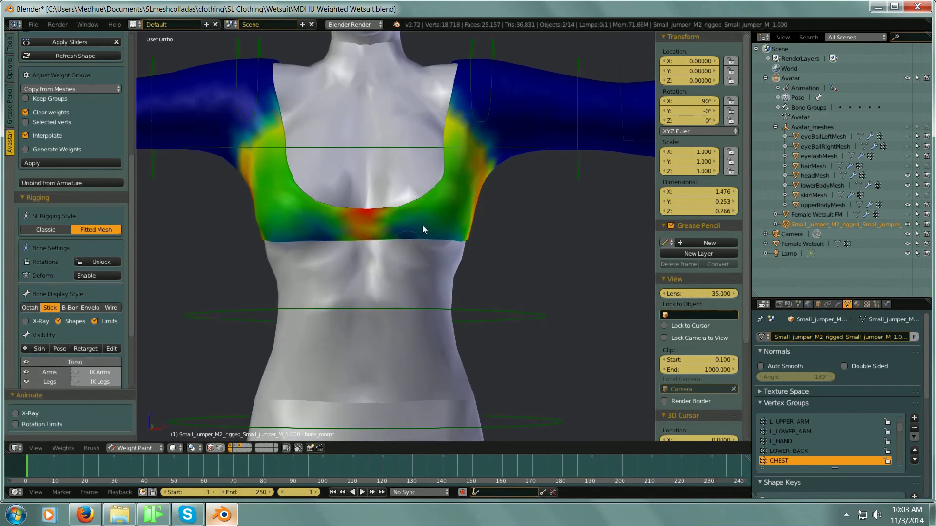
scroll(421, 225, down, 5)
click(143, 450)
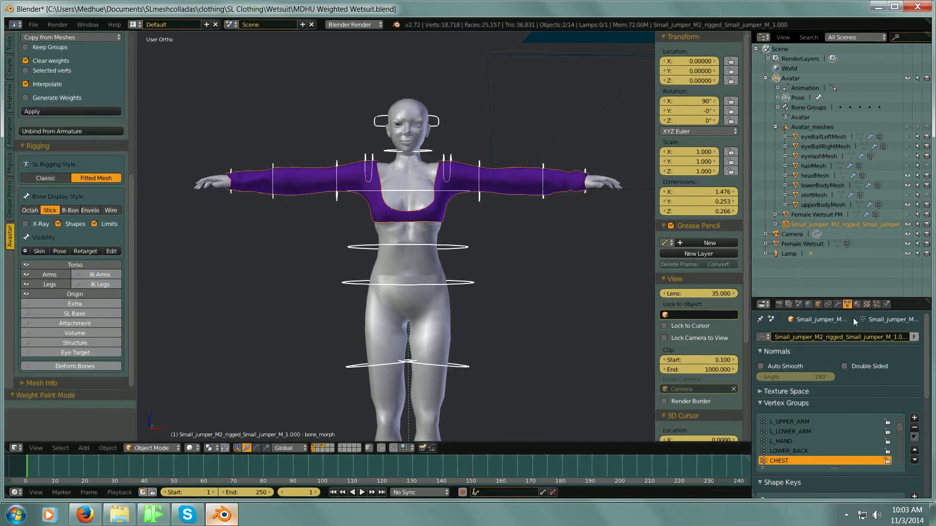
Show the Object properties and select the Avatar rig's hip bone in Pose Mode
click(819, 306)
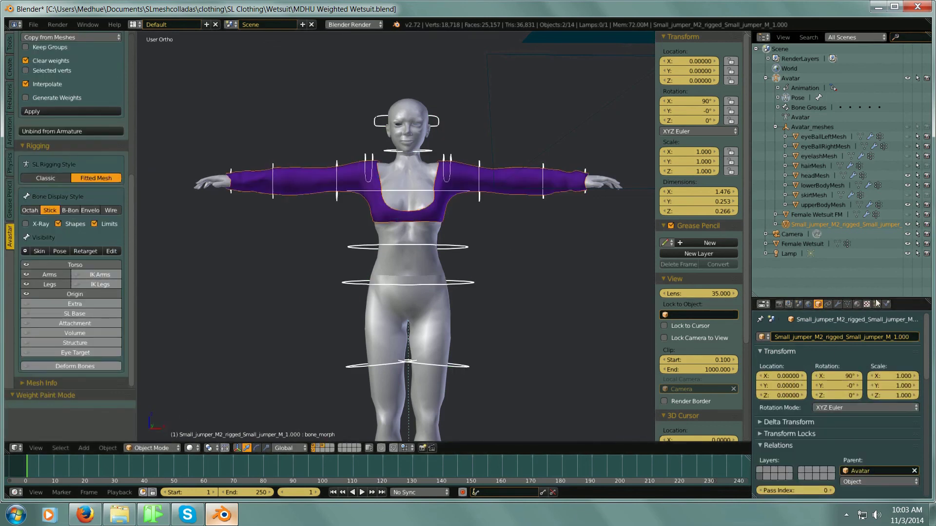
drag(902, 296, 902, 147)
scroll(905, 368, down, 1)
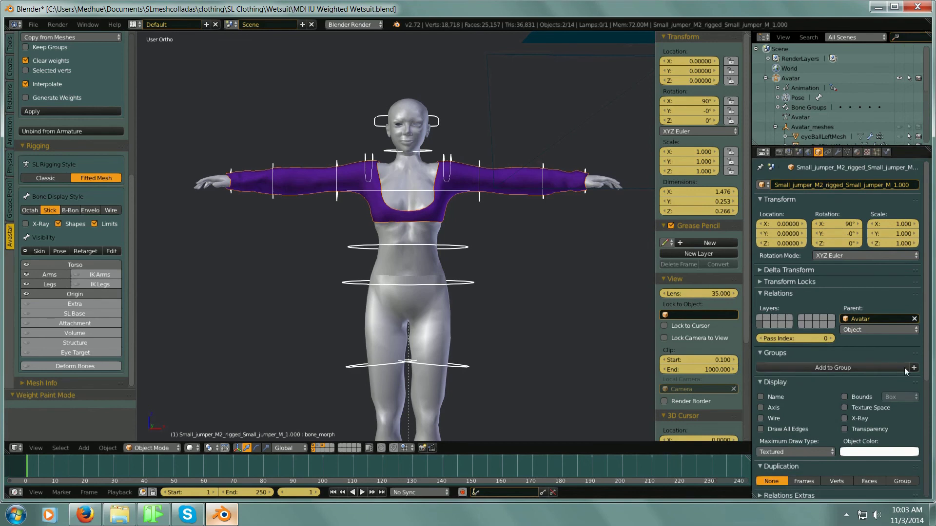
scroll(832, 352, down, 3)
scroll(832, 351, down, 2)
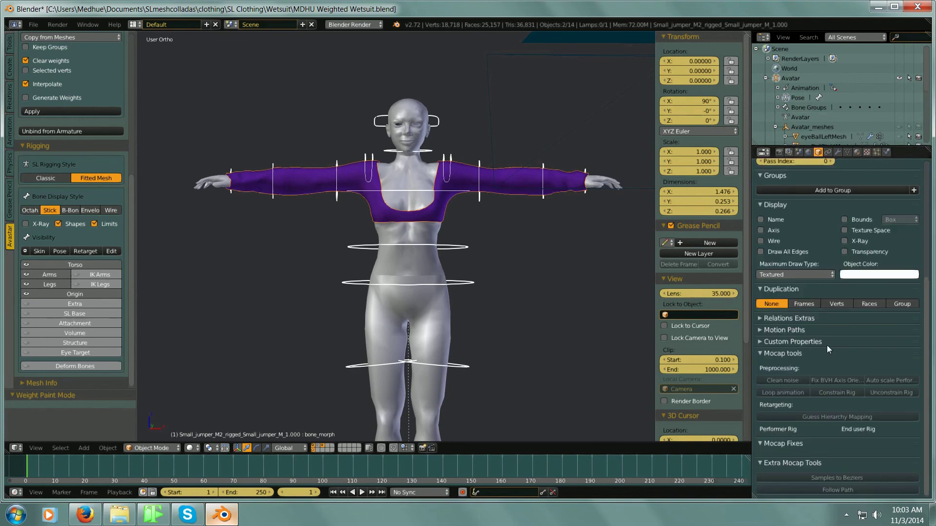
right_click(468, 283)
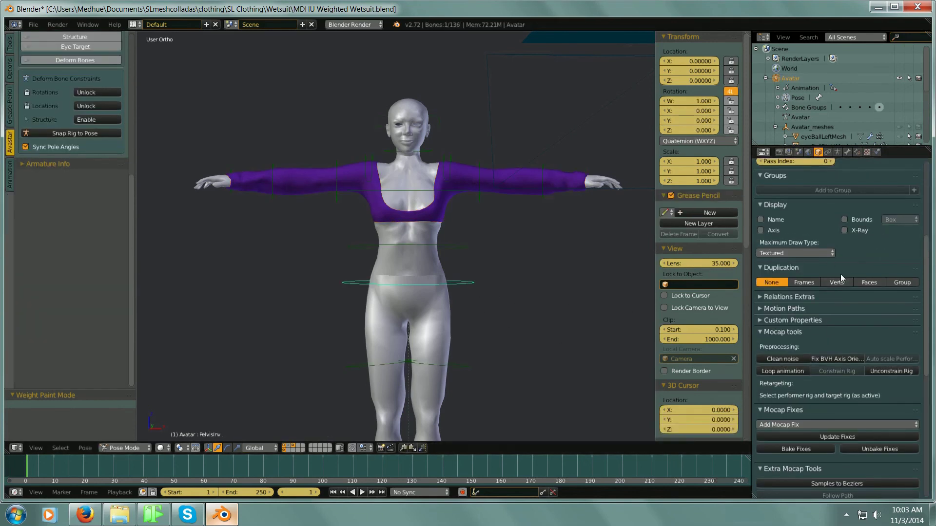
scroll(840, 275, down, 2)
scroll(847, 287, down, 3)
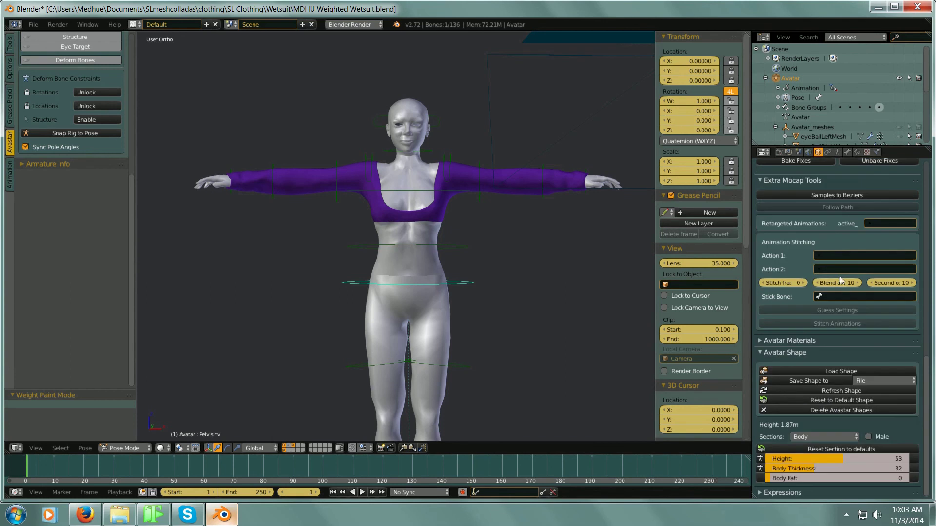
Set Avatar Shape Sections to Torso, raise Breast Size from 50 to 100, and orbit to inspect the chest
click(843, 438)
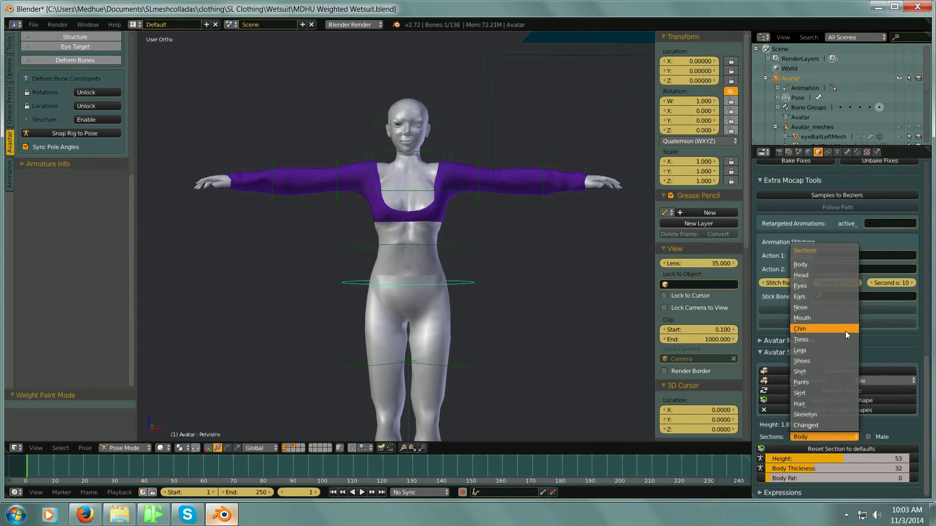
click(843, 337)
scroll(823, 407, down, 3)
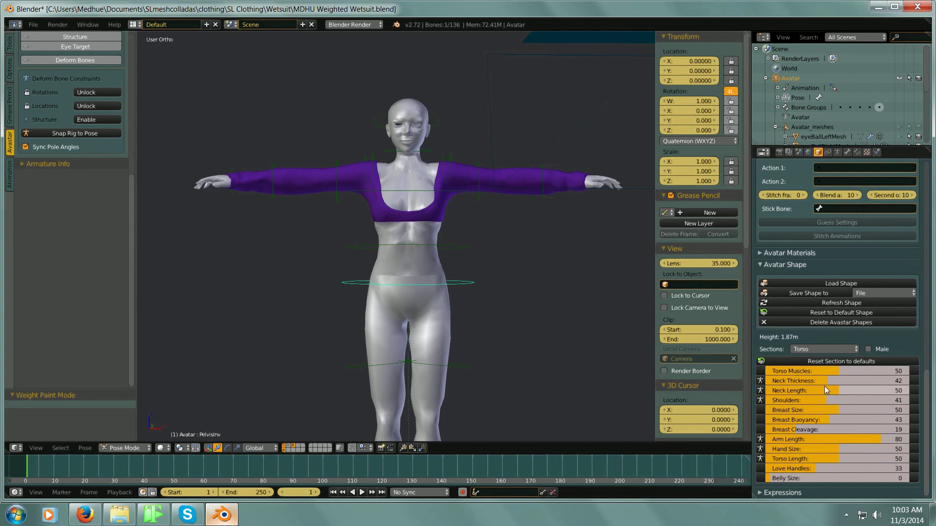
click(836, 410)
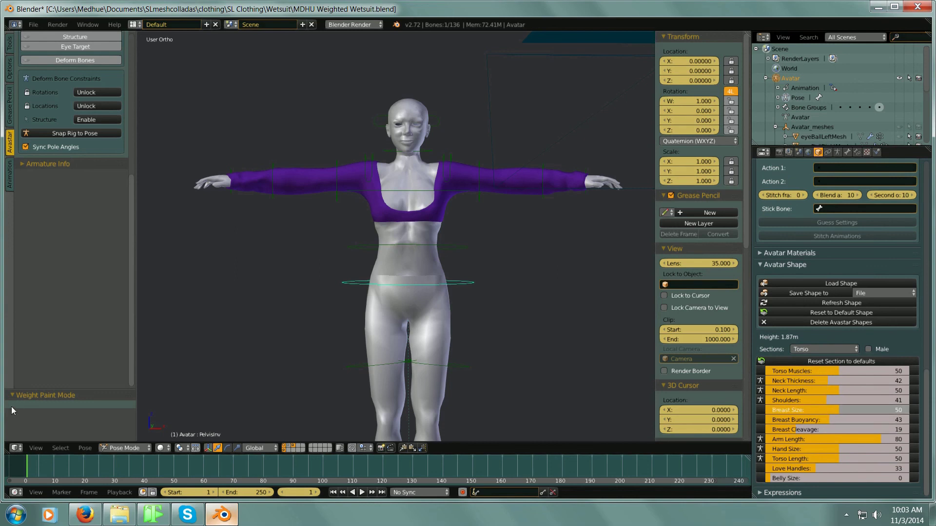
drag(11, 406, 33, 409)
middle_drag(479, 211, 586, 213)
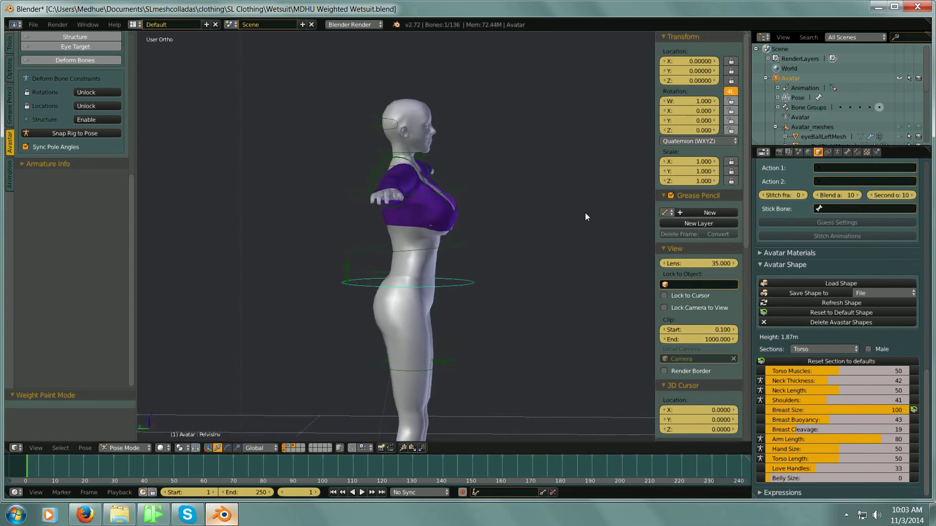
scroll(452, 219, up, 4)
mouse_move(452, 218)
middle_down()
mouse_move(454, 261)
mouse_move(358, 245)
mouse_move(449, 287)
mouse_move(479, 261)
mouse_move(435, 261)
mouse_move(452, 207)
mouse_move(476, 261)
mouse_move(476, 209)
mouse_move(465, 246)
mouse_move(509, 245)
mouse_move(523, 268)
mouse_move(502, 256)
mouse_move(478, 266)
mouse_move(481, 255)
mouse_move(490, 266)
mouse_move(473, 266)
mouse_move(486, 263)
middle_up()
scroll(452, 290, down, 1)
scroll(454, 292, down, 1)
scroll(427, 259, down, 3)
scroll(483, 261, up, 1)
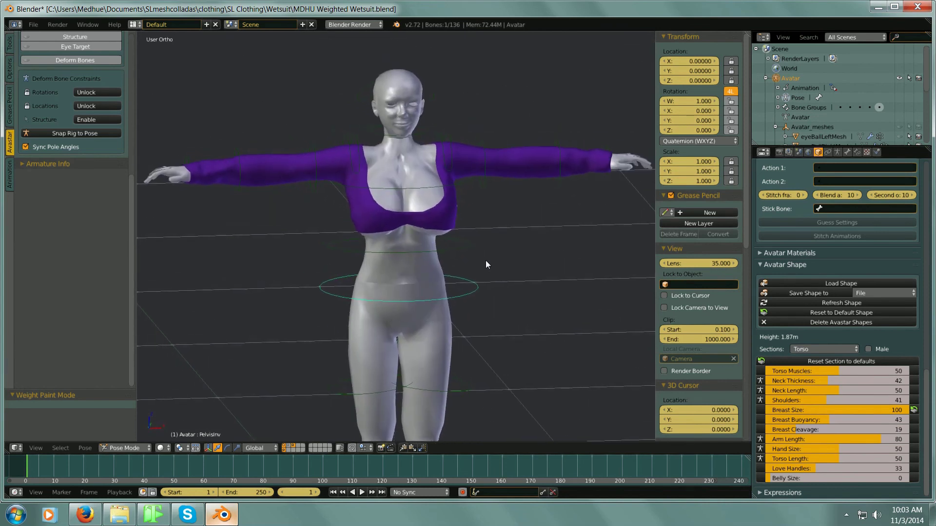